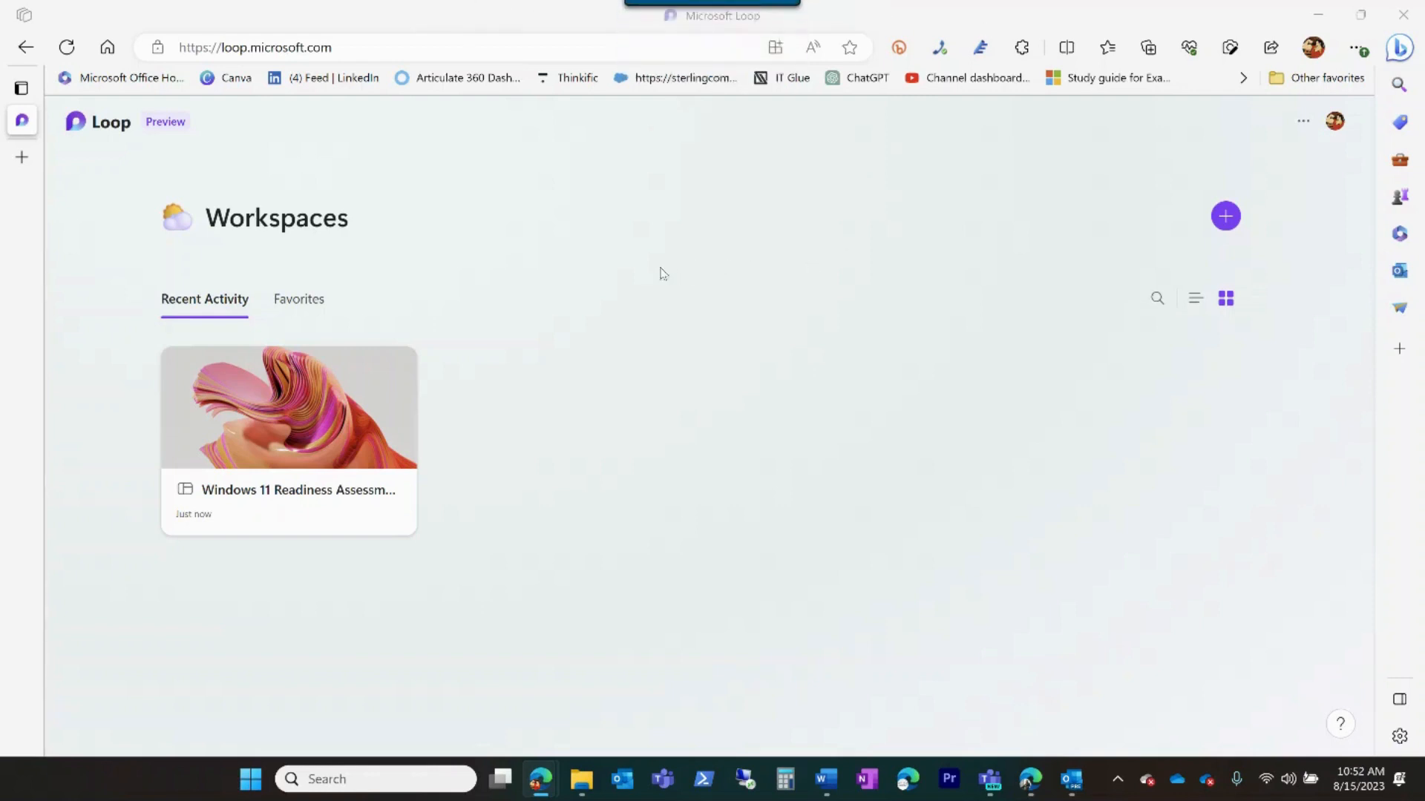
# Step: View the Windows 11 Readiness Assessment workspace, then return to the workspaces overview
pyautogui.click(296, 411)
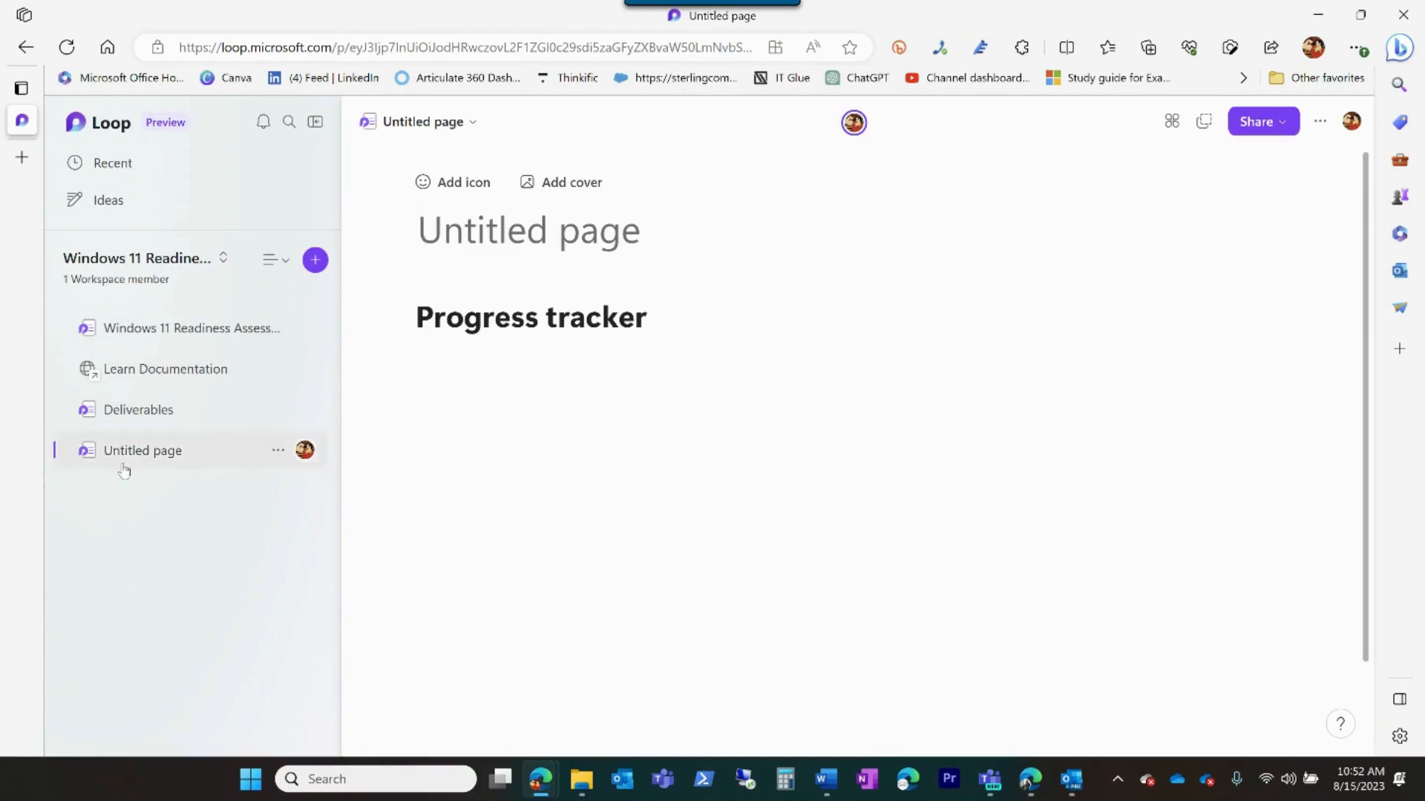
pyautogui.click(89, 131)
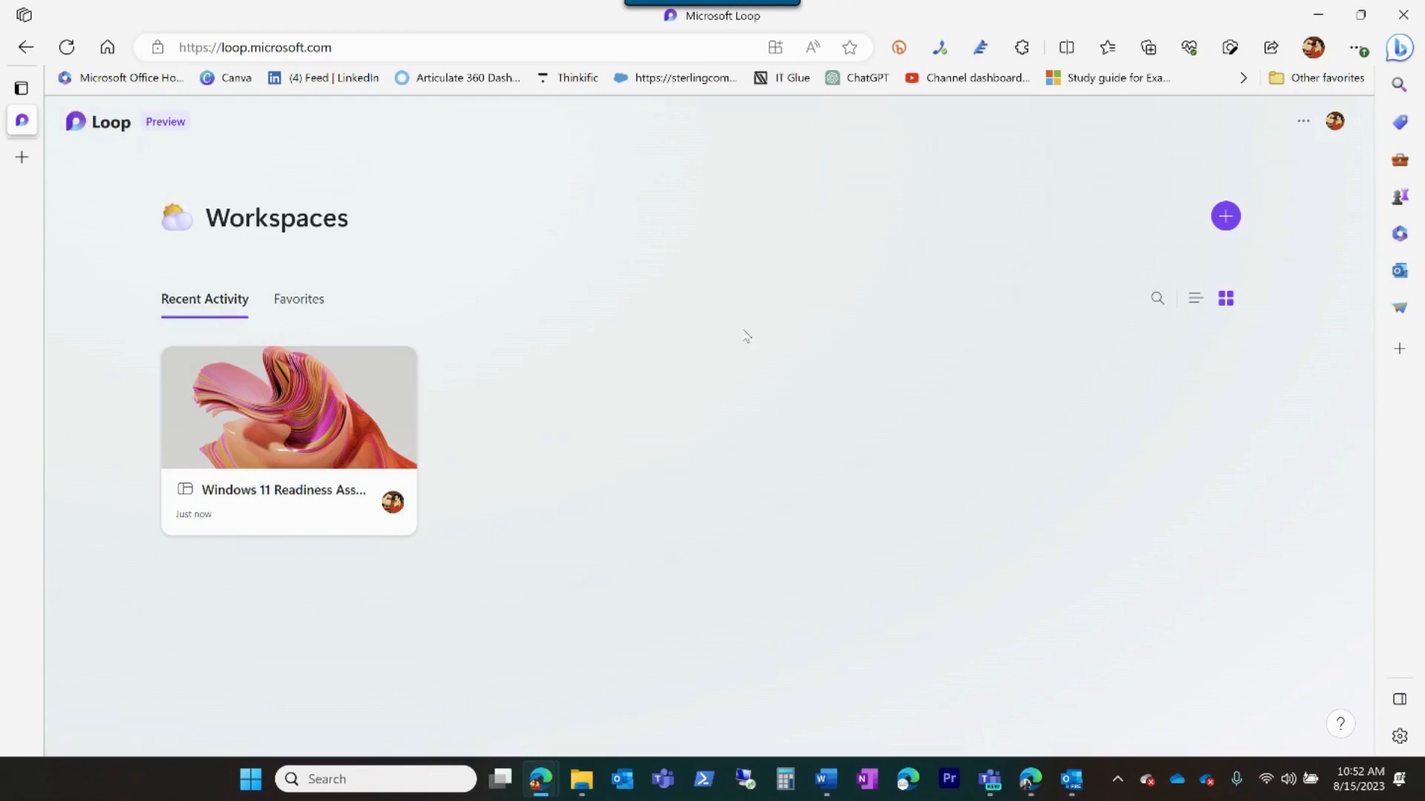
# Step: Create a new workspace titled "demo"
pyautogui.click(1226, 218)
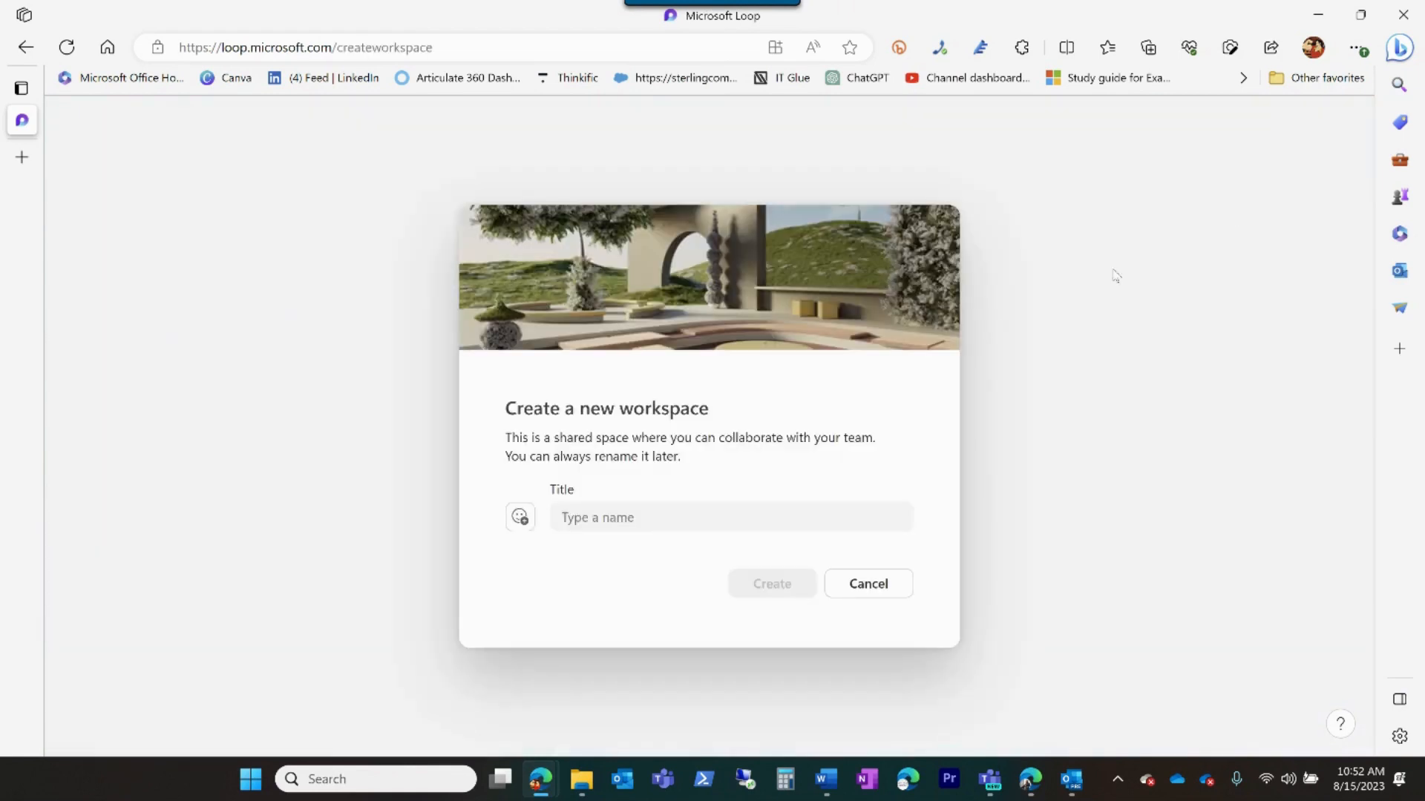
pyautogui.click(662, 513)
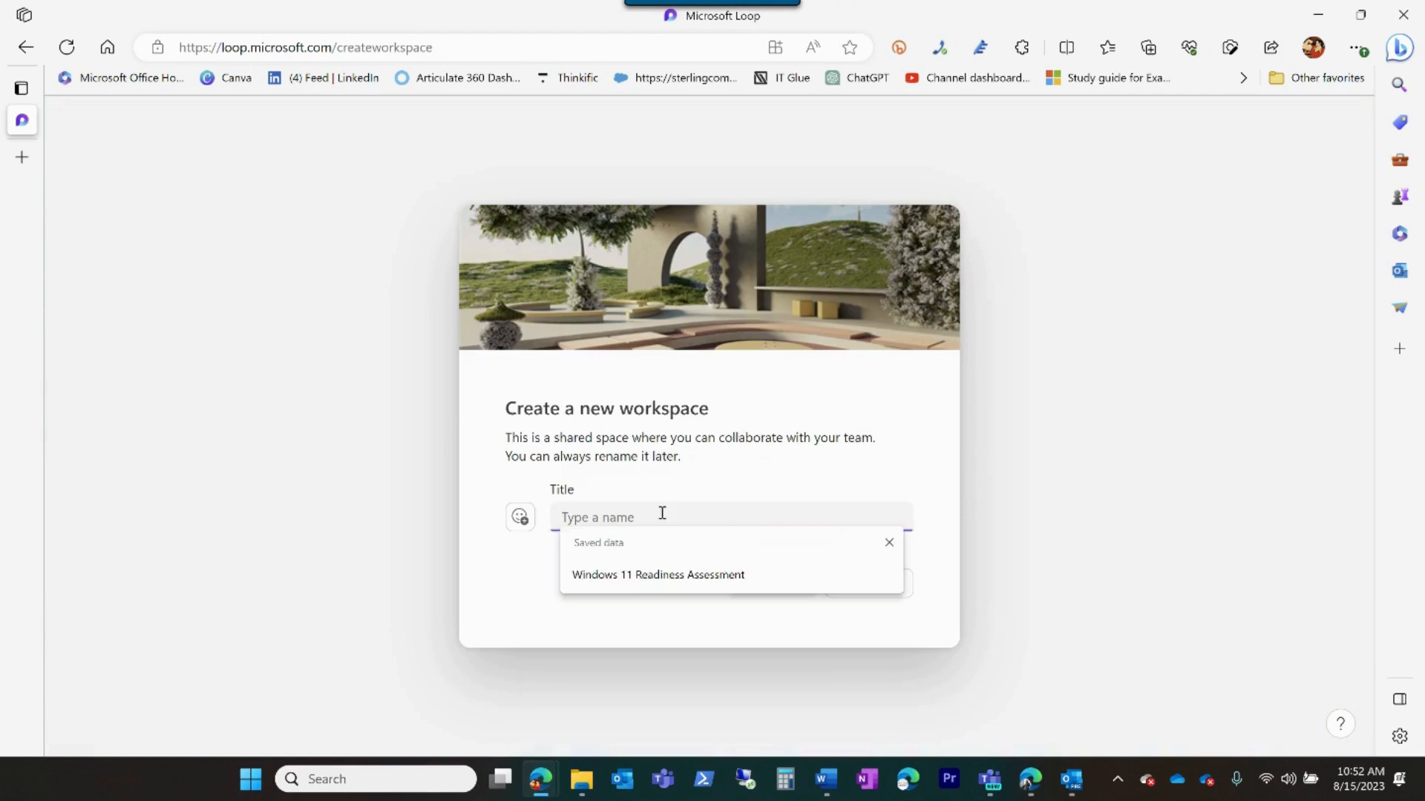
pyautogui.write('demo')
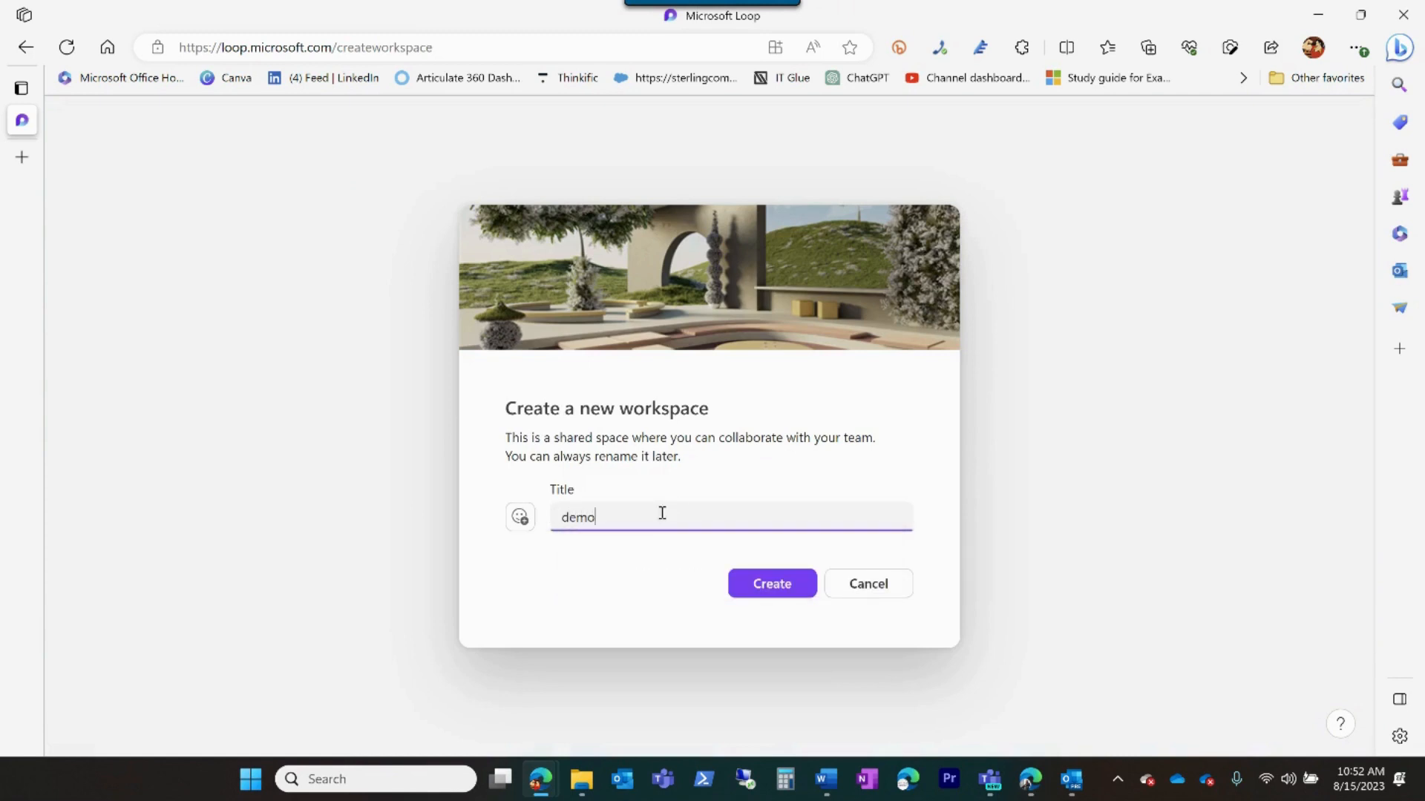
pyautogui.click(770, 583)
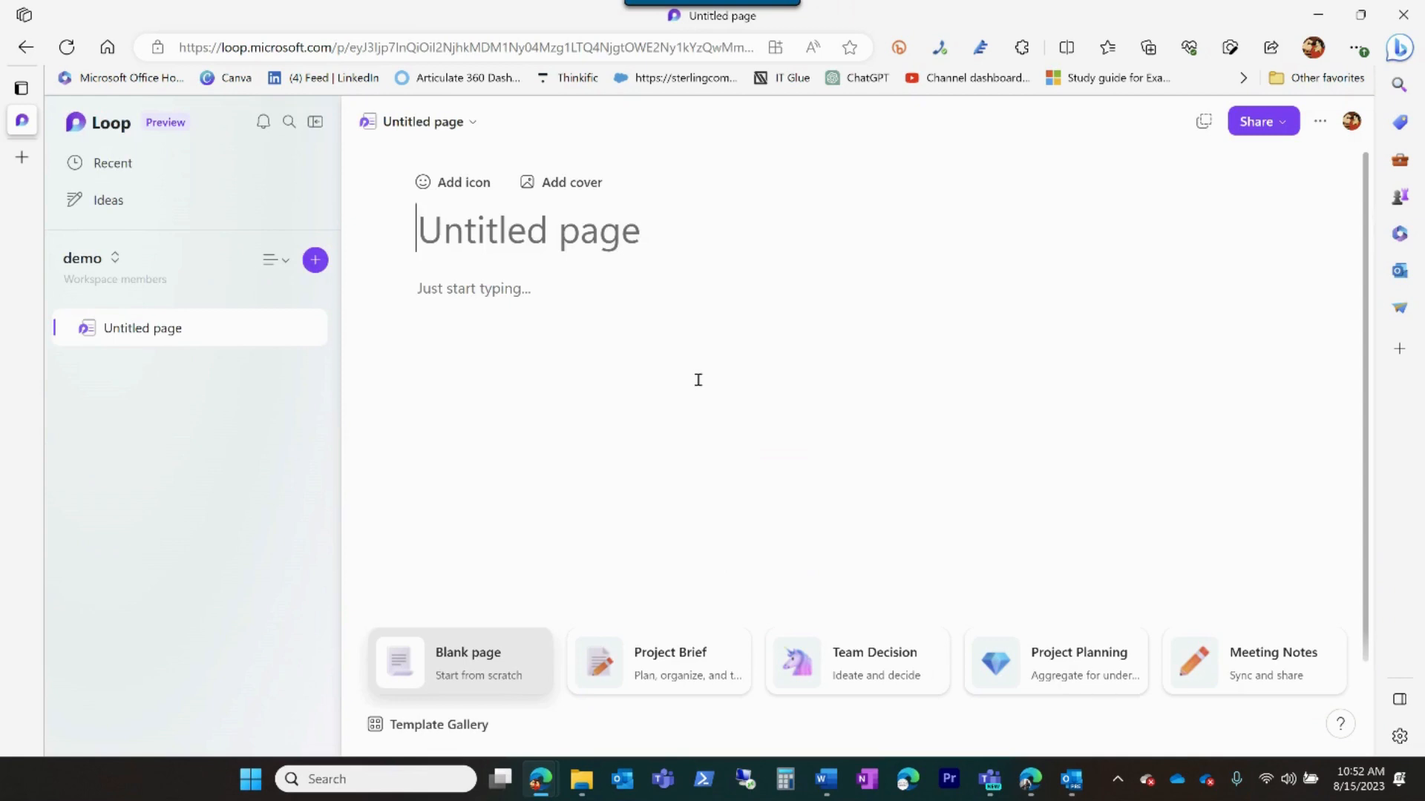
# Step: Add the smiling face with a blue teardrop as the icon of the untitled page
pyautogui.click(463, 184)
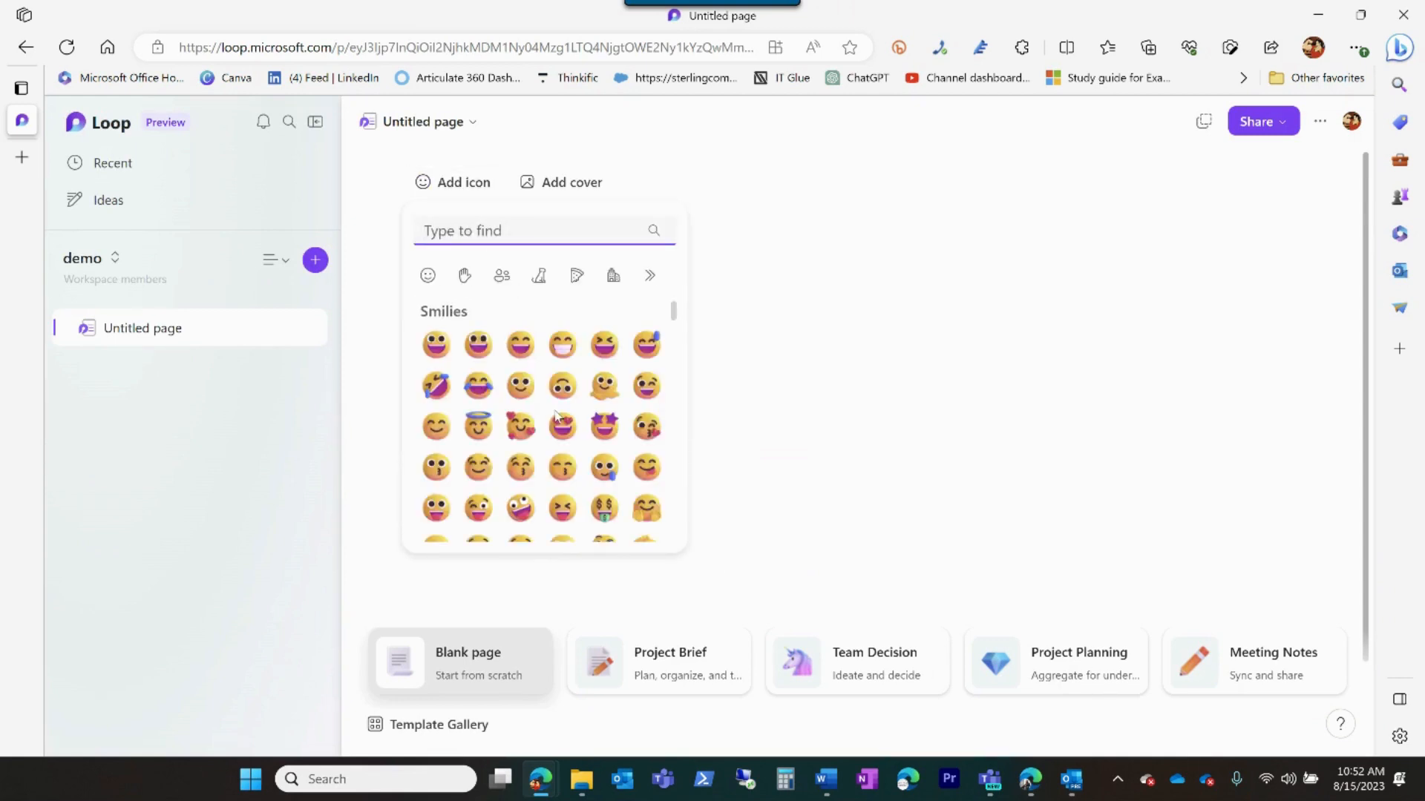
pyautogui.scroll(-2, 557, 416)
pyautogui.scroll(1, 557, 416)
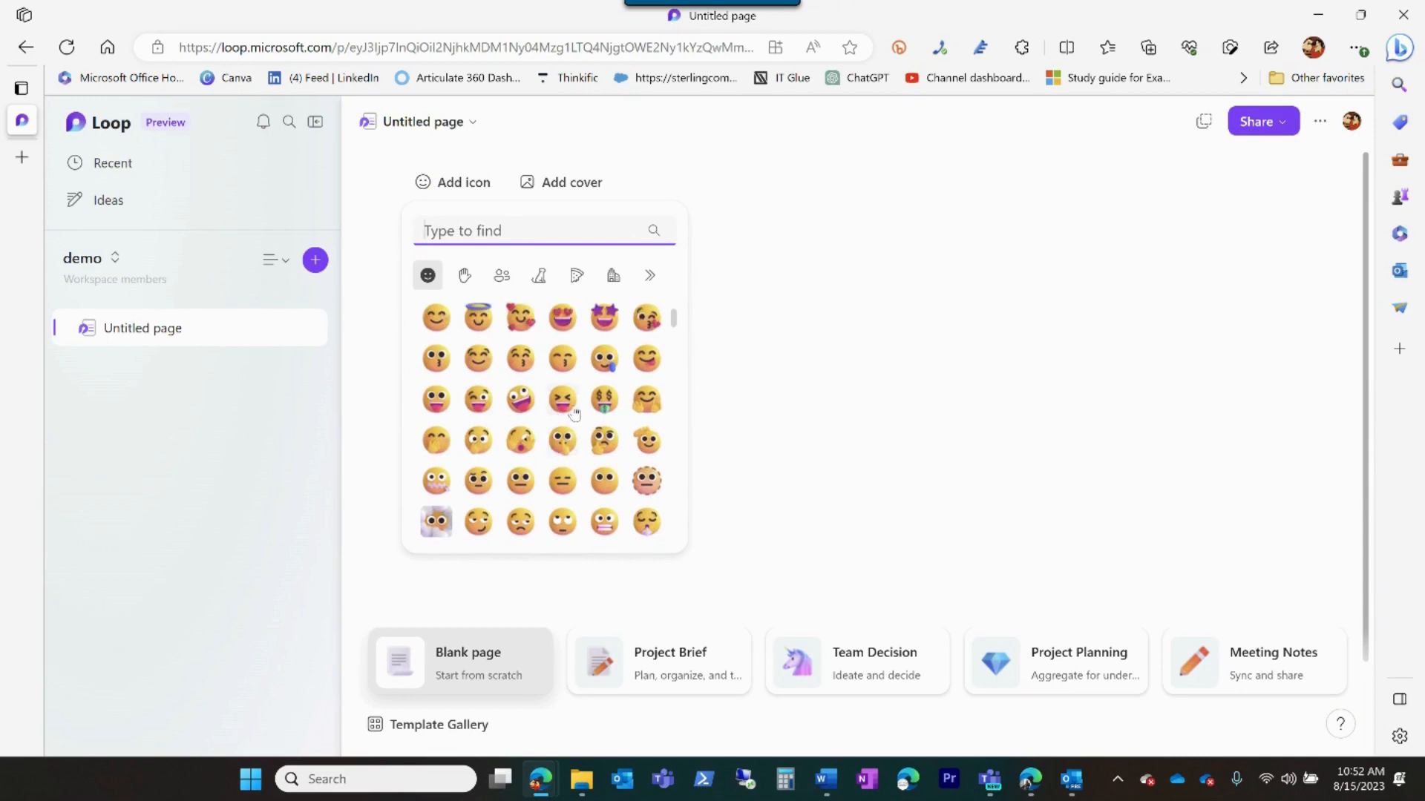
pyautogui.click(604, 360)
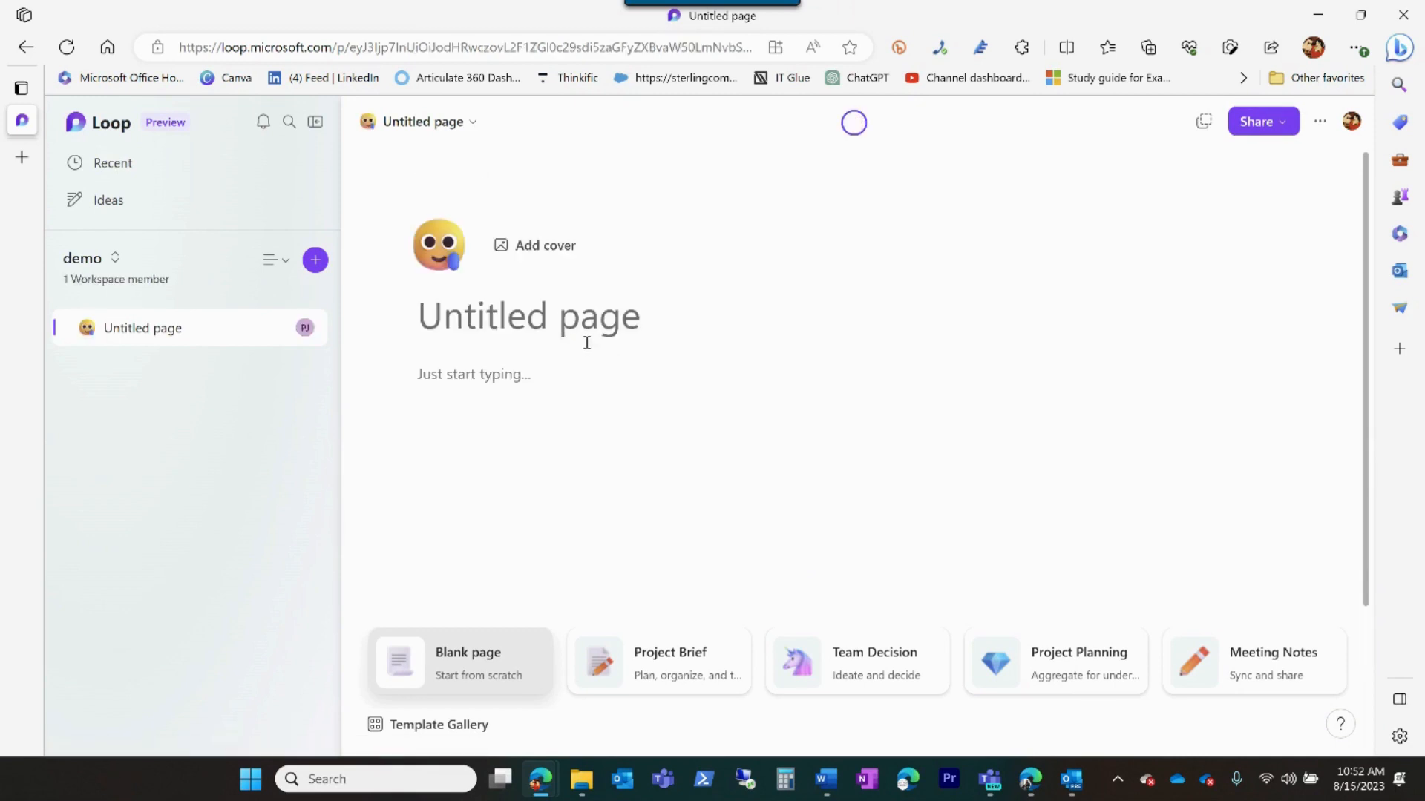
# Step: Add the dark puzzle-pieces stock image from the Workflow group as the page cover and name the page "title"
pyautogui.click(542, 246)
pyautogui.scroll(-3, 594, 445)
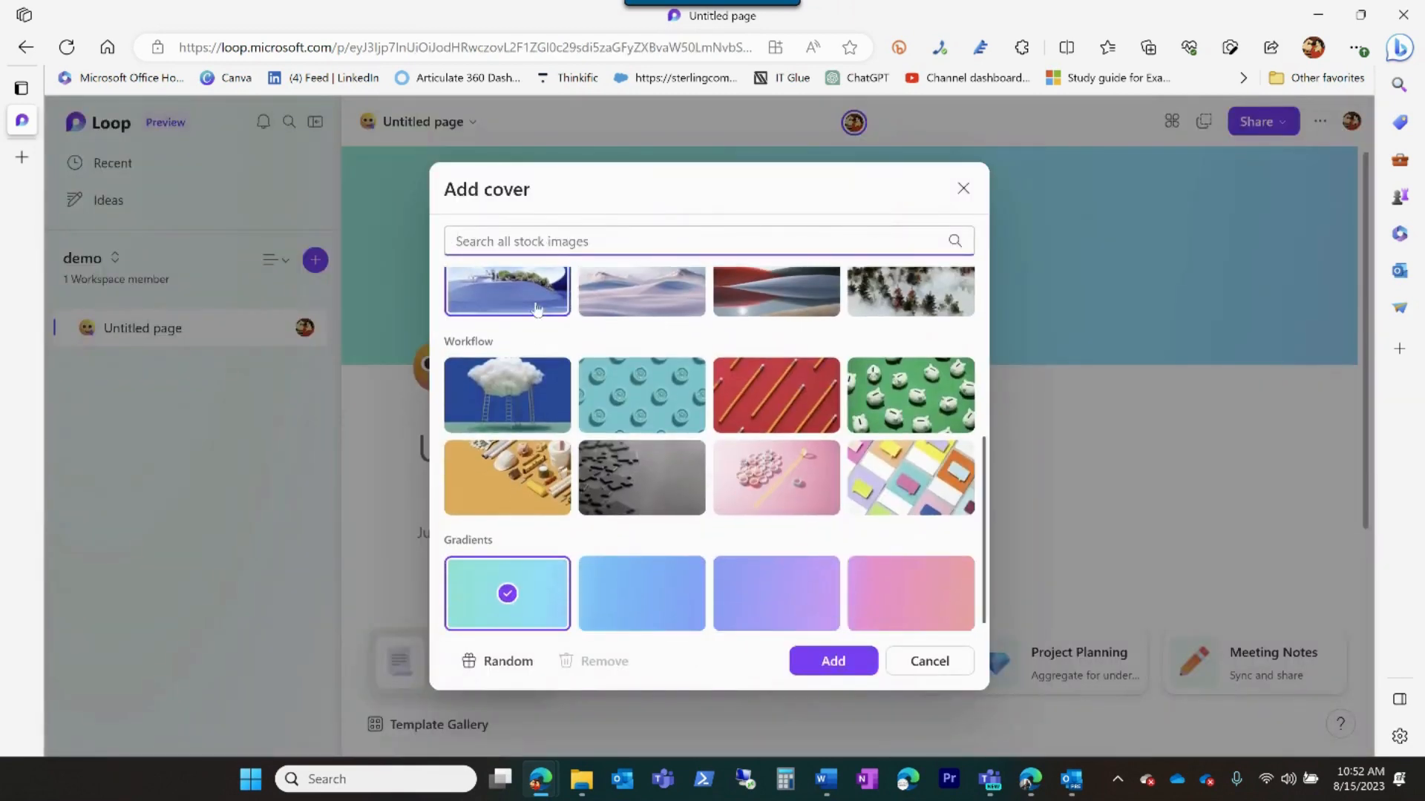
pyautogui.click(632, 480)
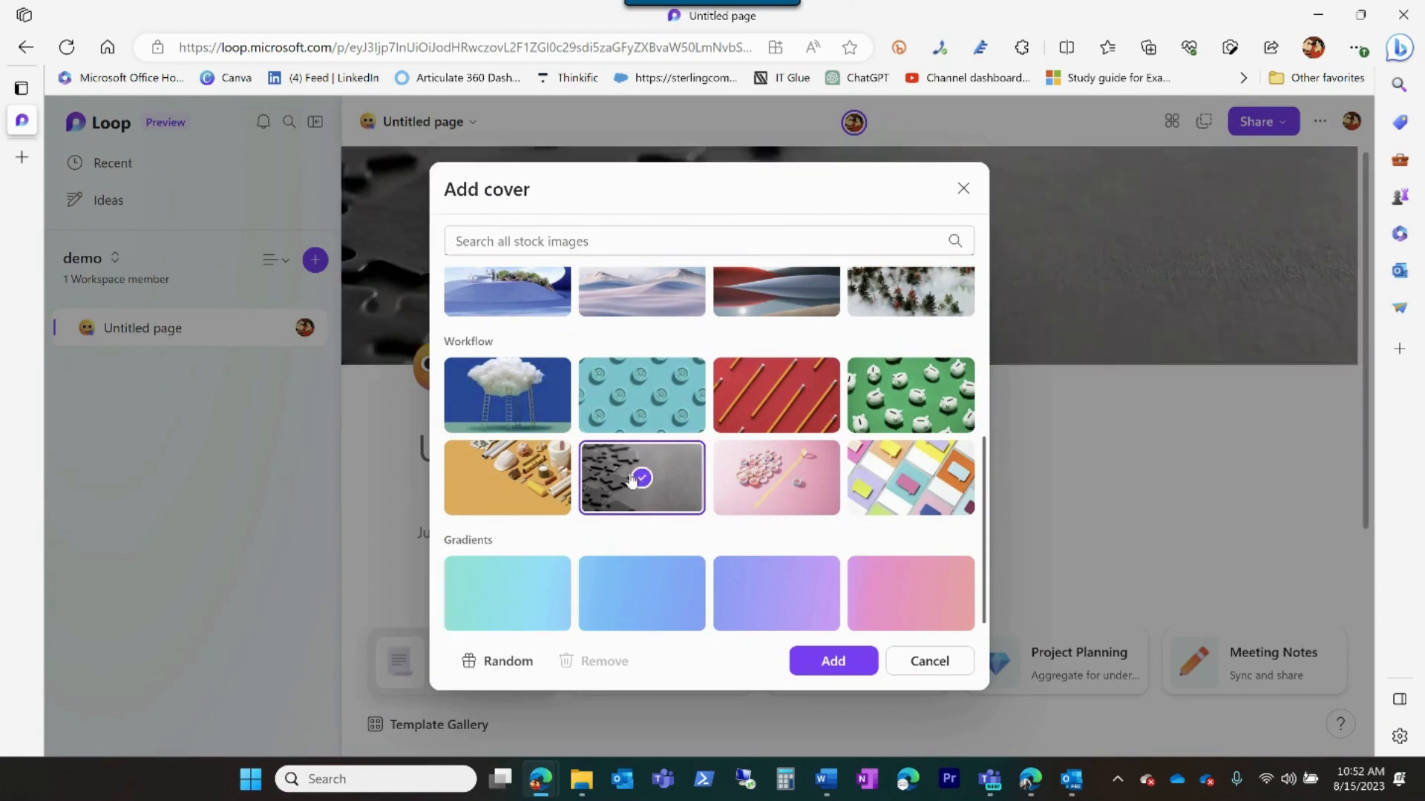
pyautogui.click(816, 662)
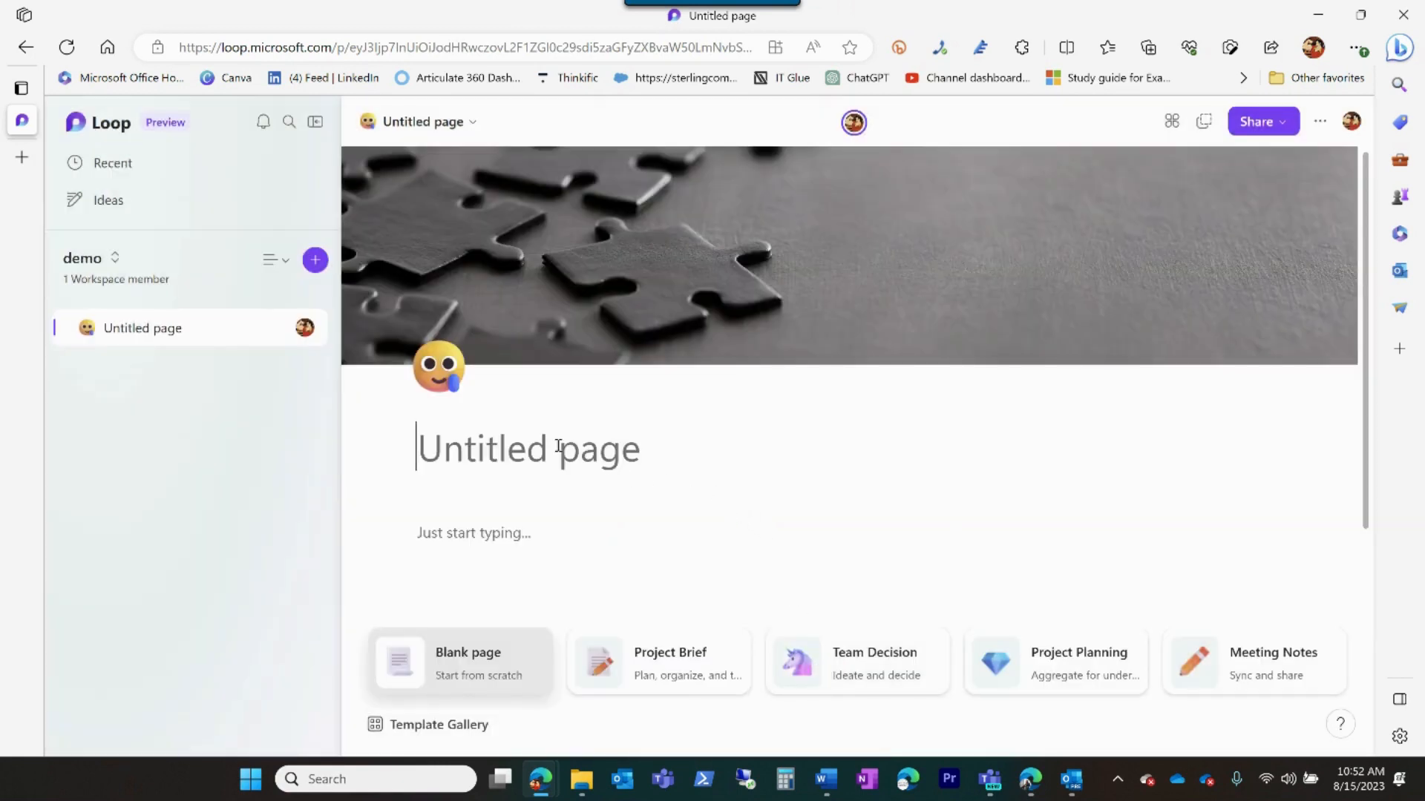
pyautogui.write('title')
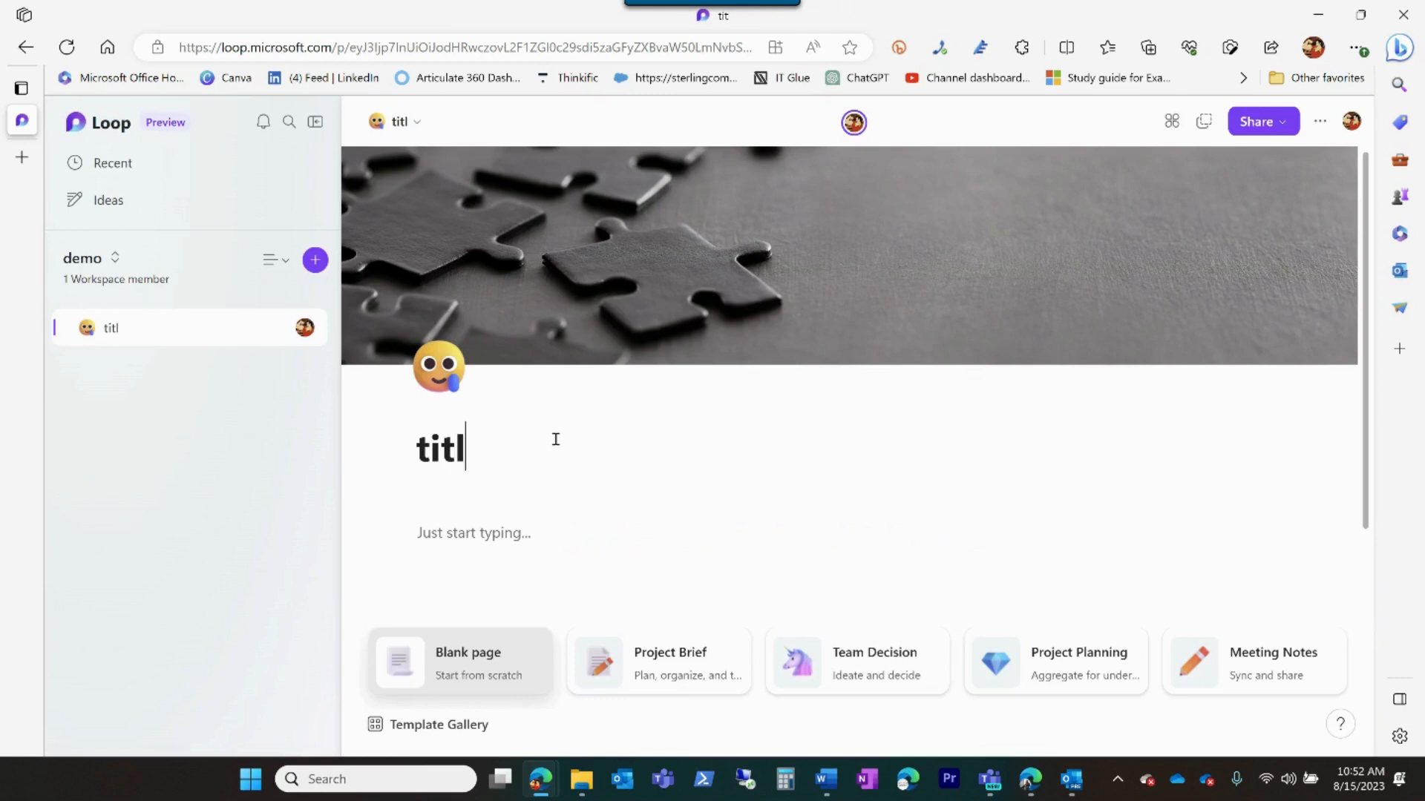
pyautogui.click(503, 533)
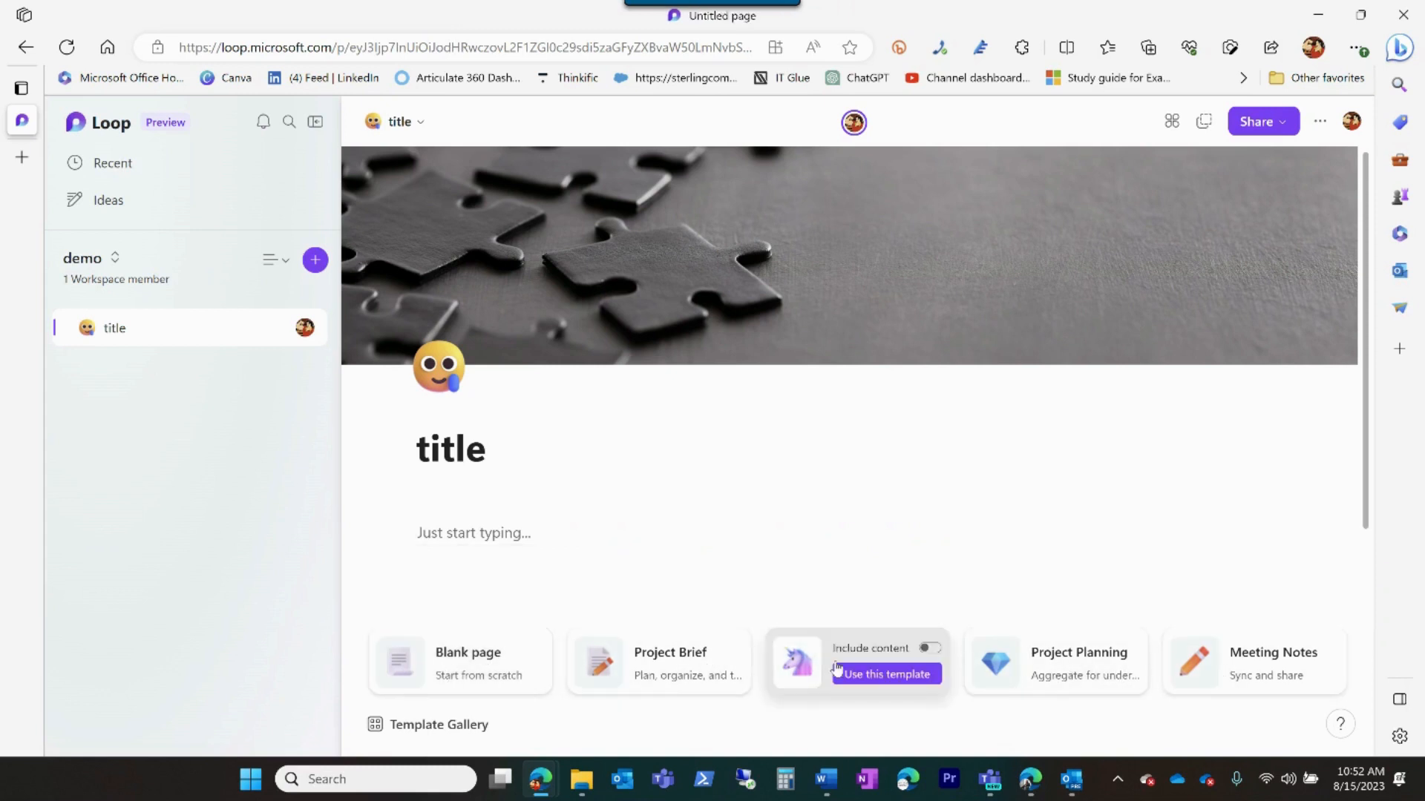
# Step: Apply the Team Decision template to the page with its sample content included
pyautogui.click(846, 672)
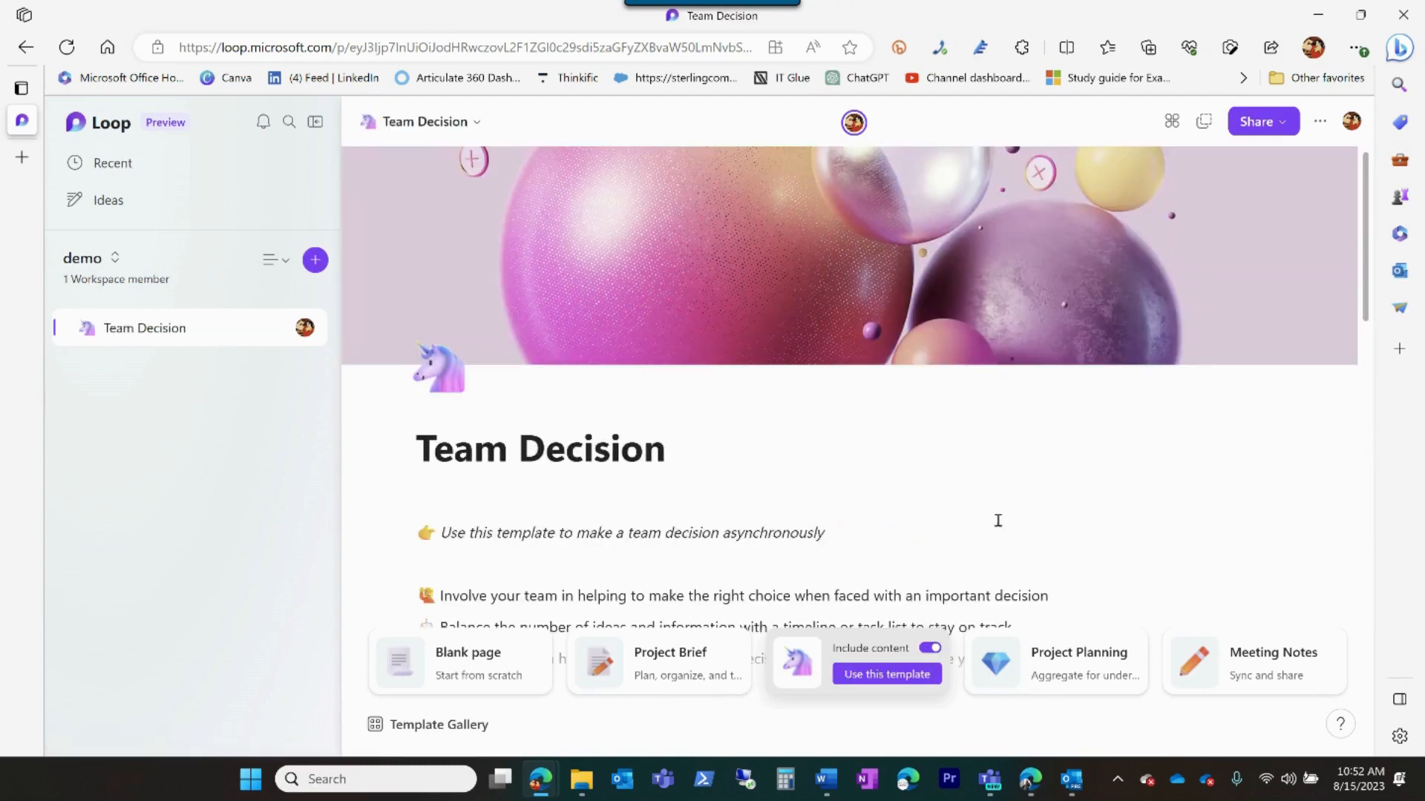
pyautogui.scroll(-3, 948, 552)
pyautogui.scroll(-2, 948, 551)
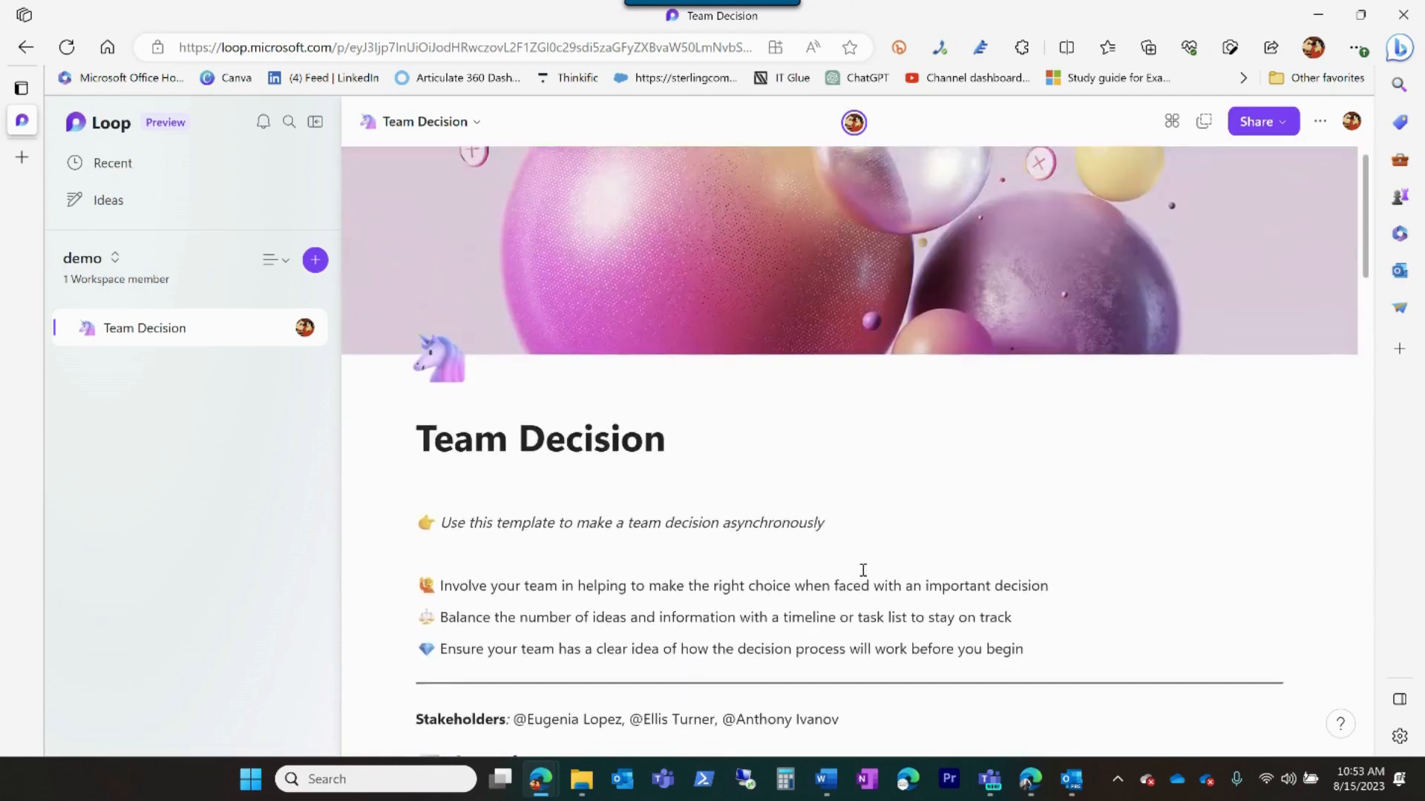
# Step: Look through the sections of the Team Decision page, from Background context to Next Steps, including the Compare ideas table
pyautogui.scroll(-5, 862, 570)
pyautogui.scroll(-6, 863, 570)
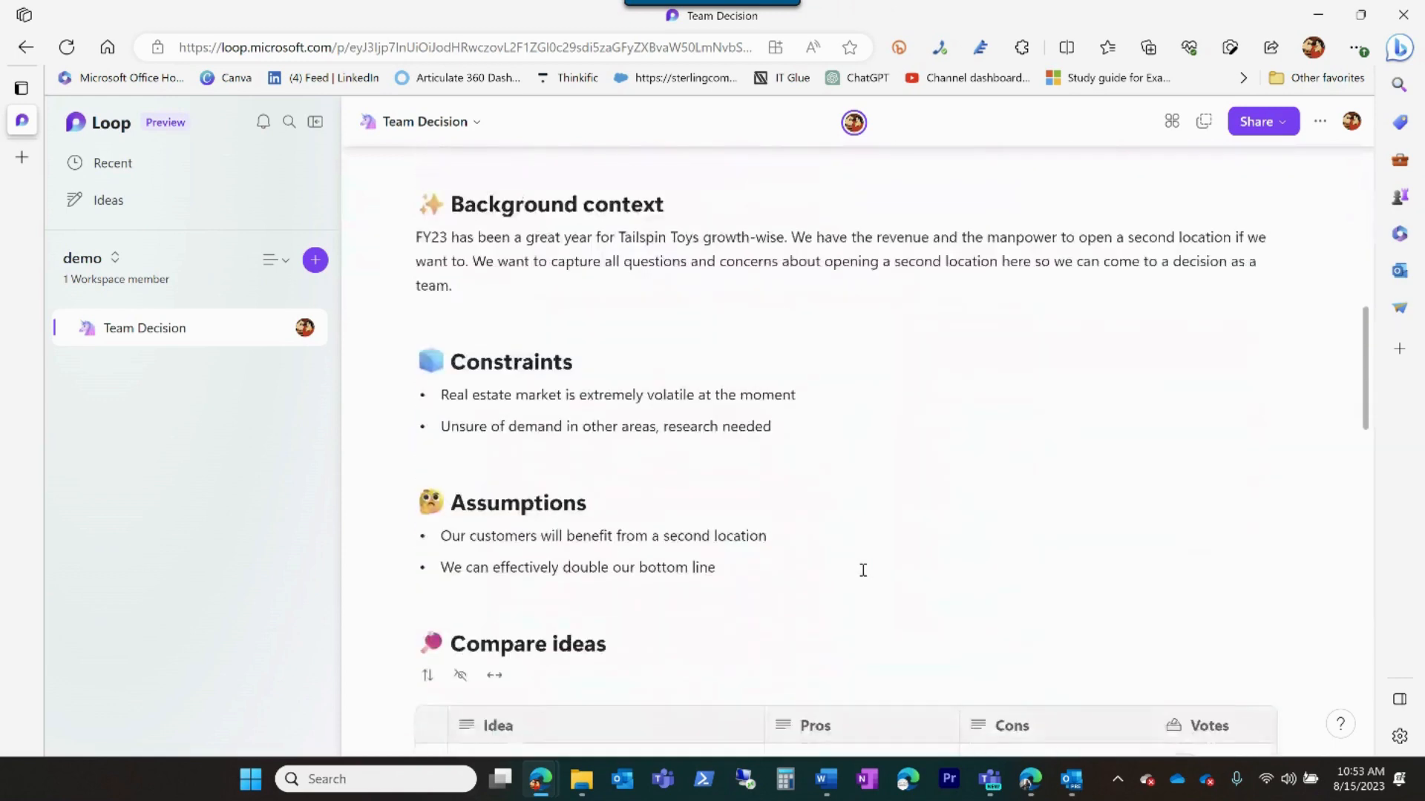
pyautogui.scroll(-8, 863, 570)
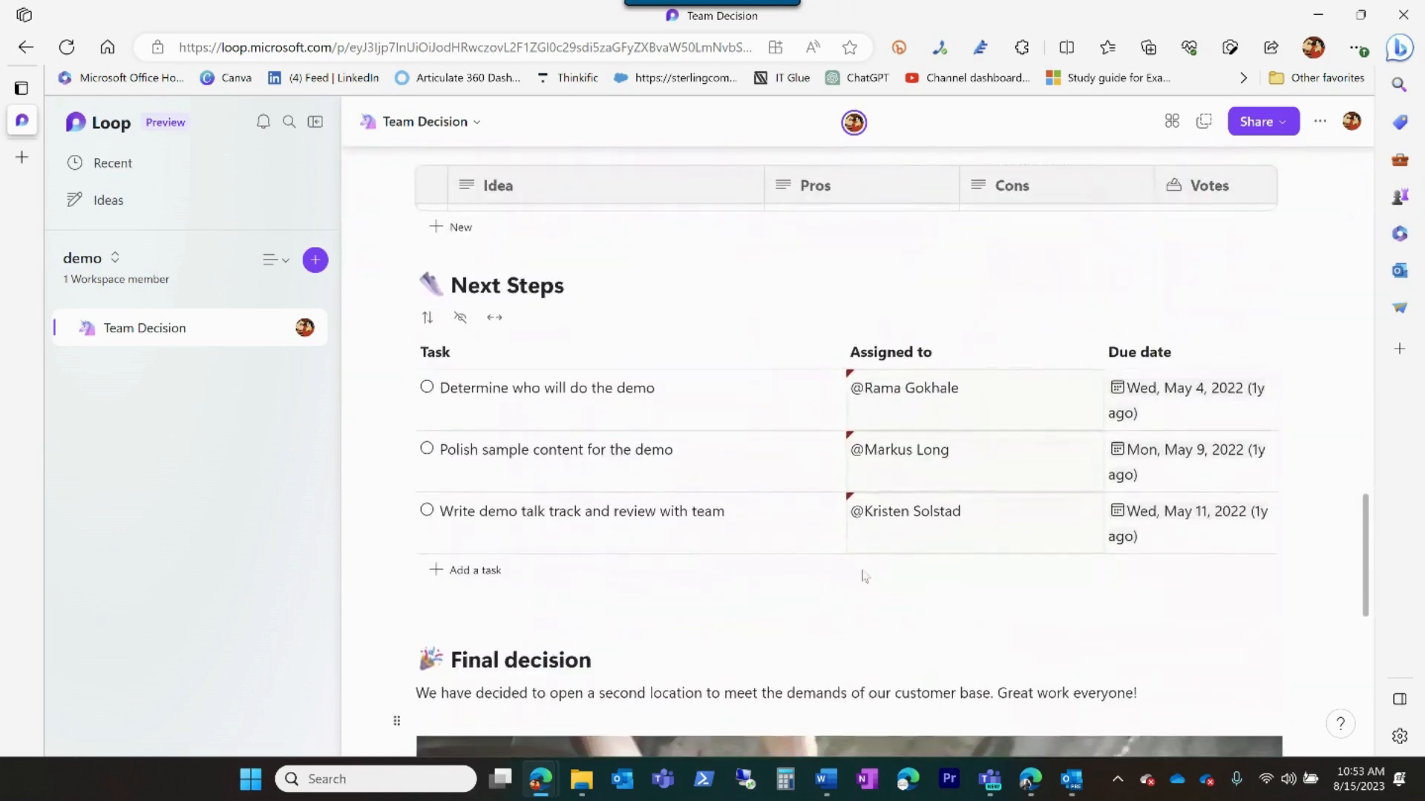
pyautogui.scroll(3, 863, 572)
pyautogui.scroll(4, 863, 575)
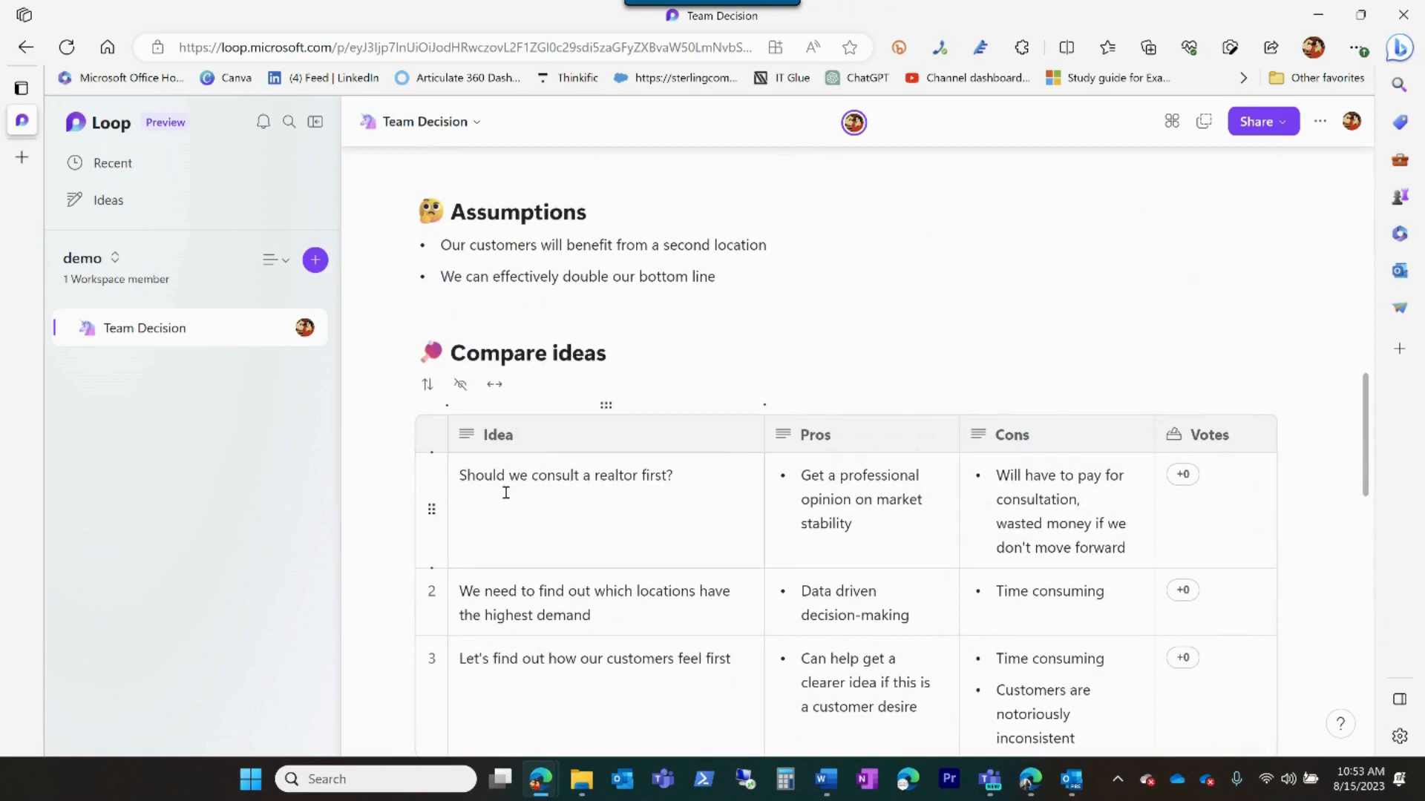
pyautogui.scroll(-1, 507, 500)
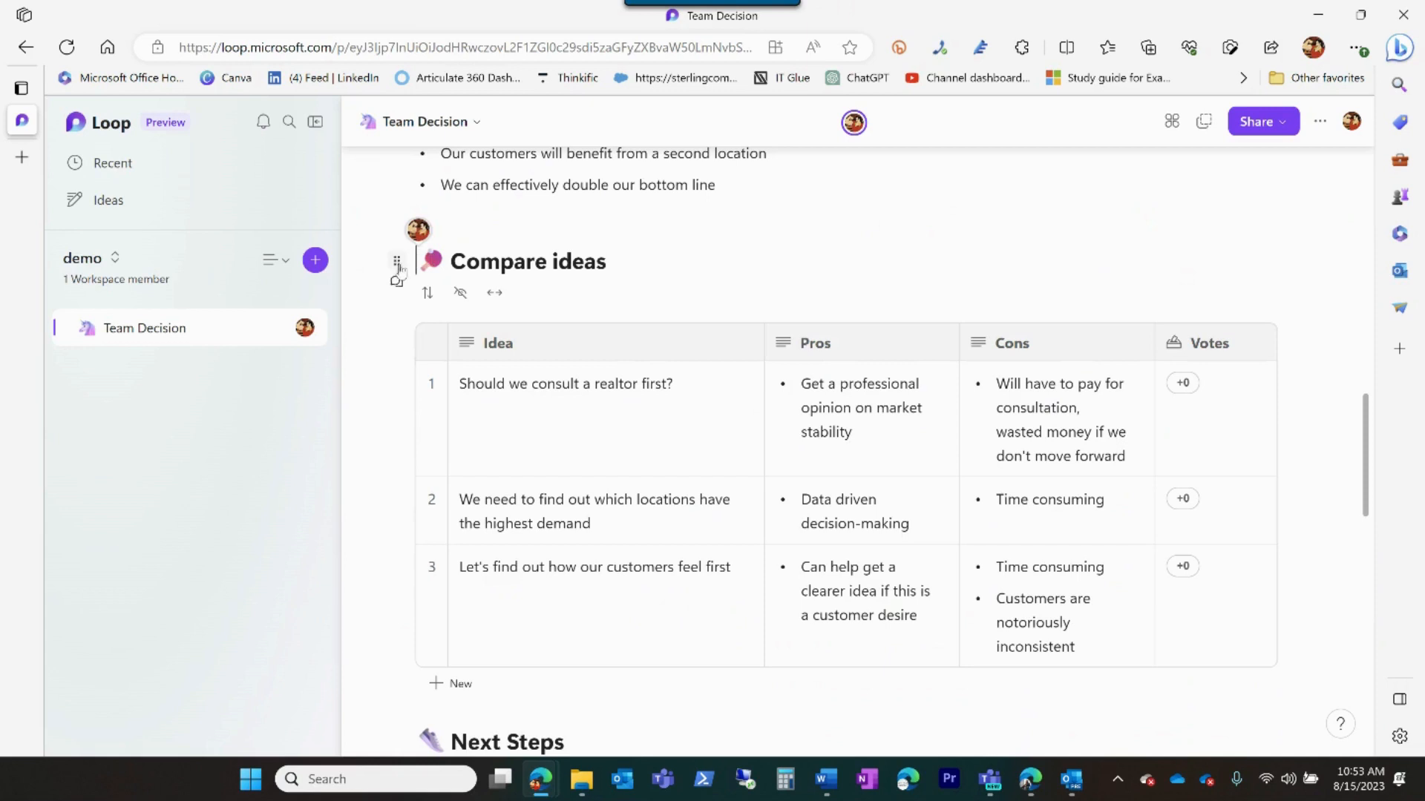
# Step: Convert the Compare ideas heading into a Loop component and copy the link to that component
pyautogui.click(396, 264)
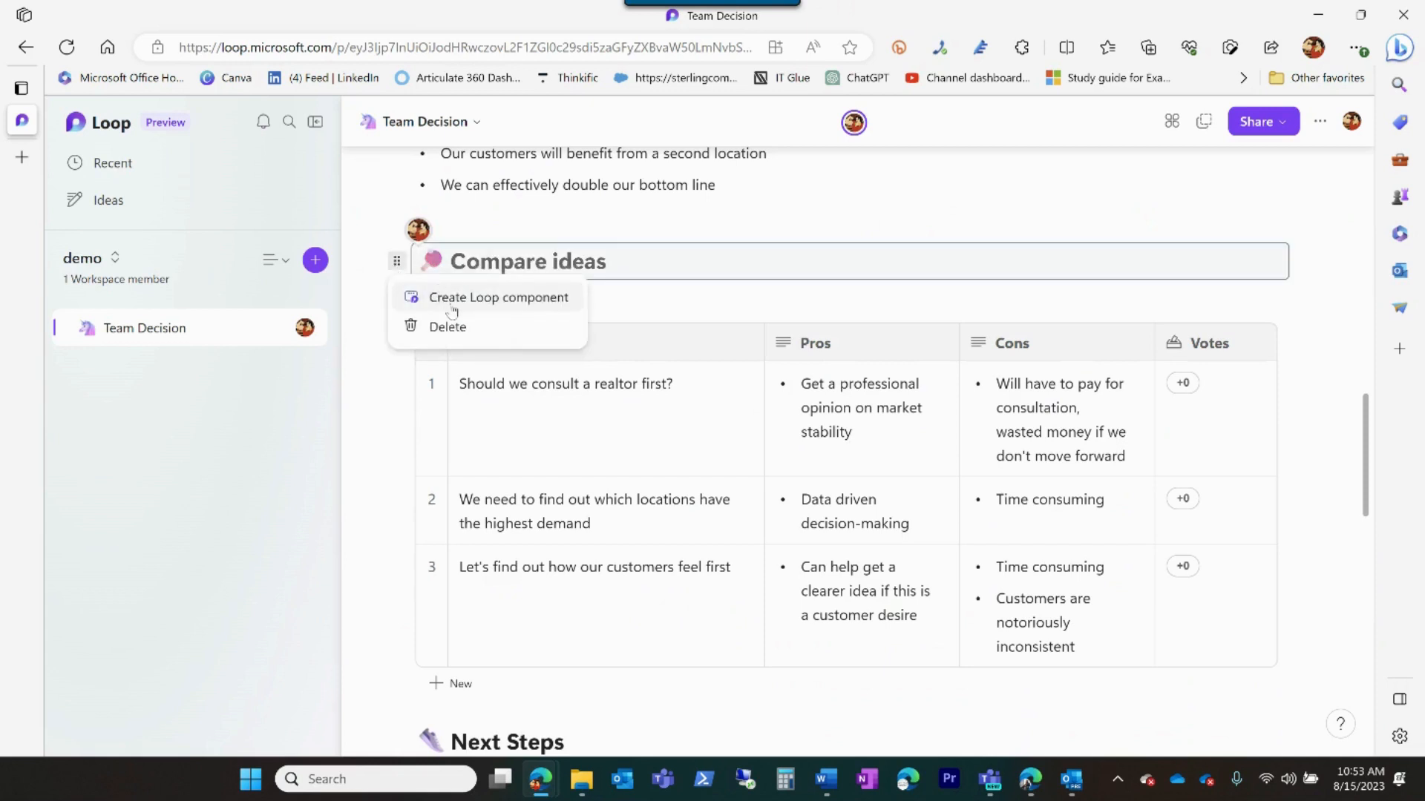
pyautogui.click(374, 371)
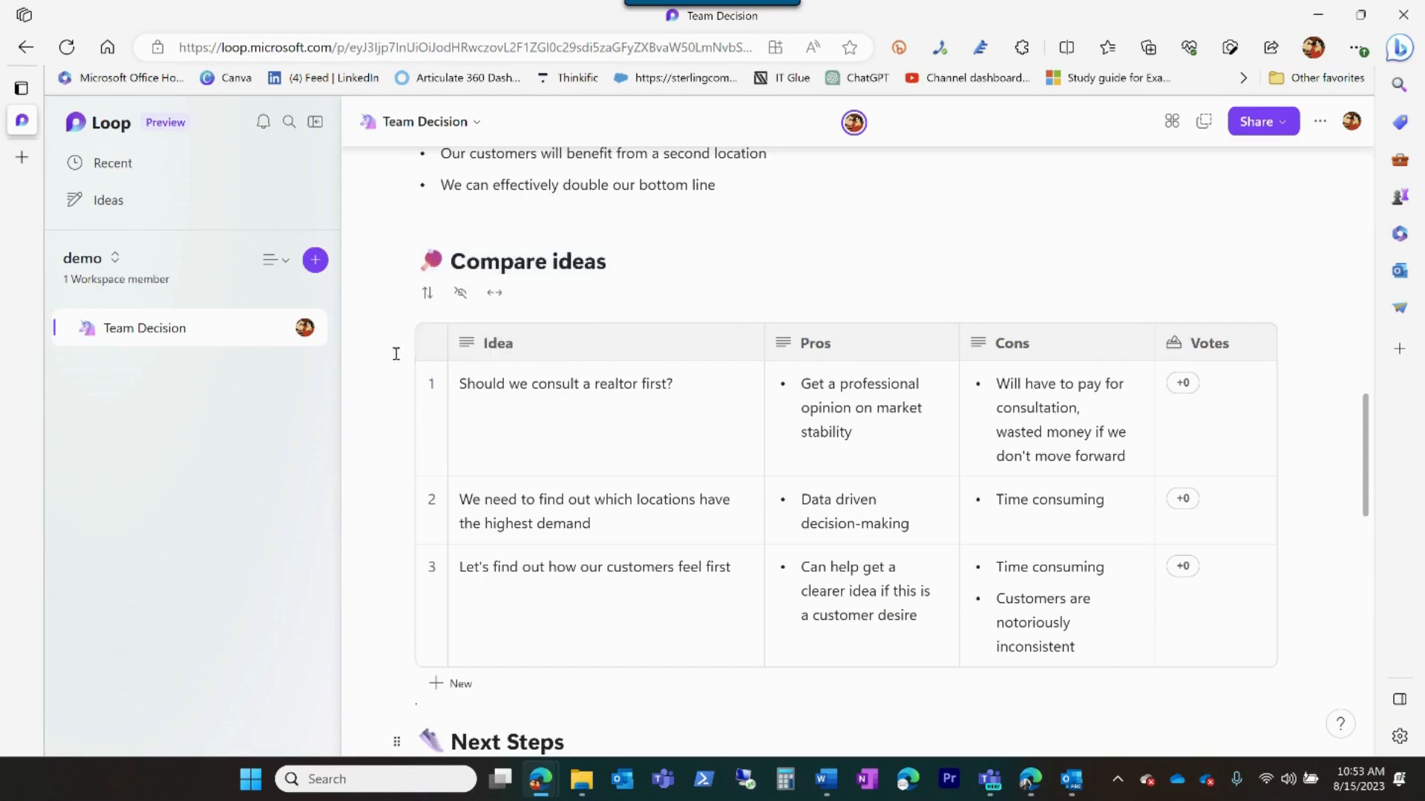
pyautogui.click(398, 265)
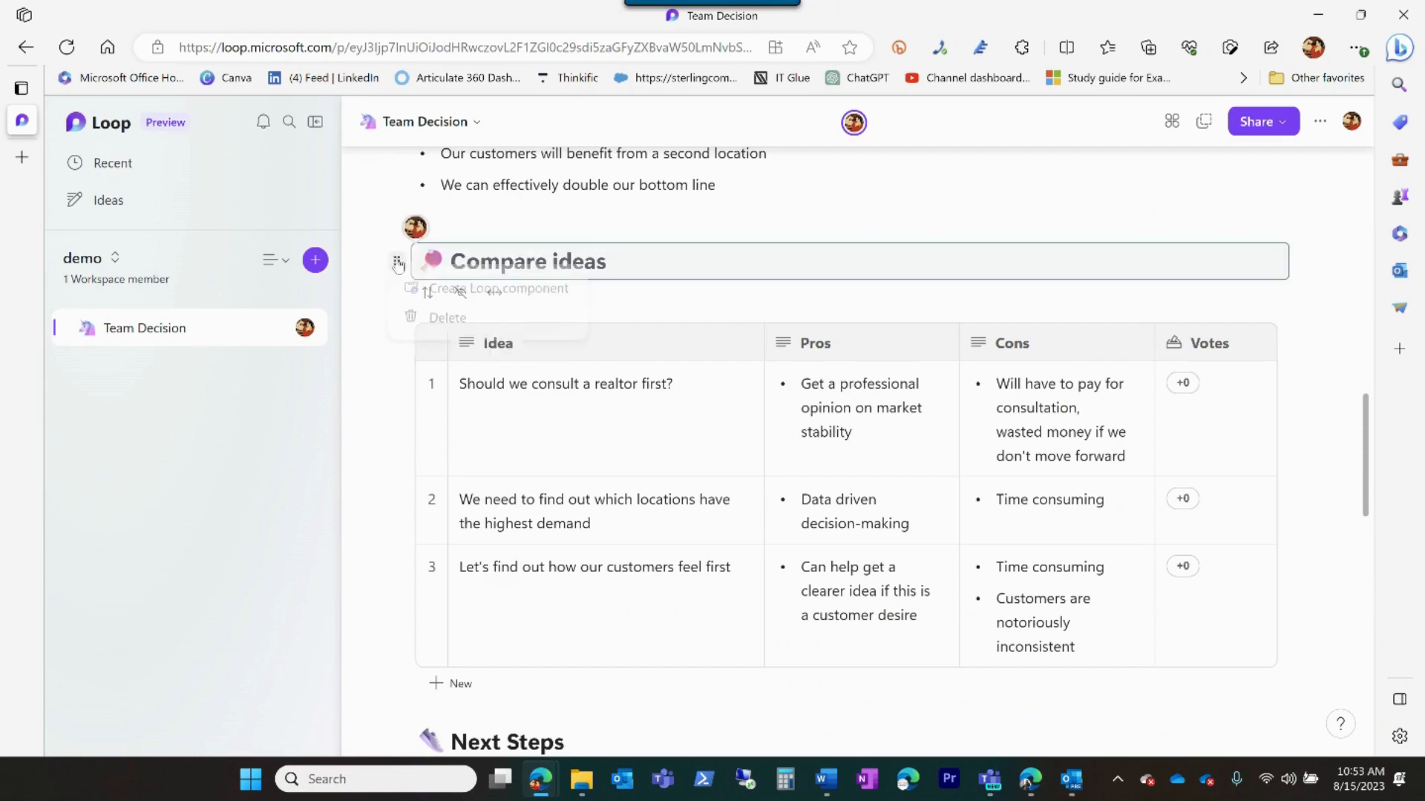
pyautogui.click(468, 295)
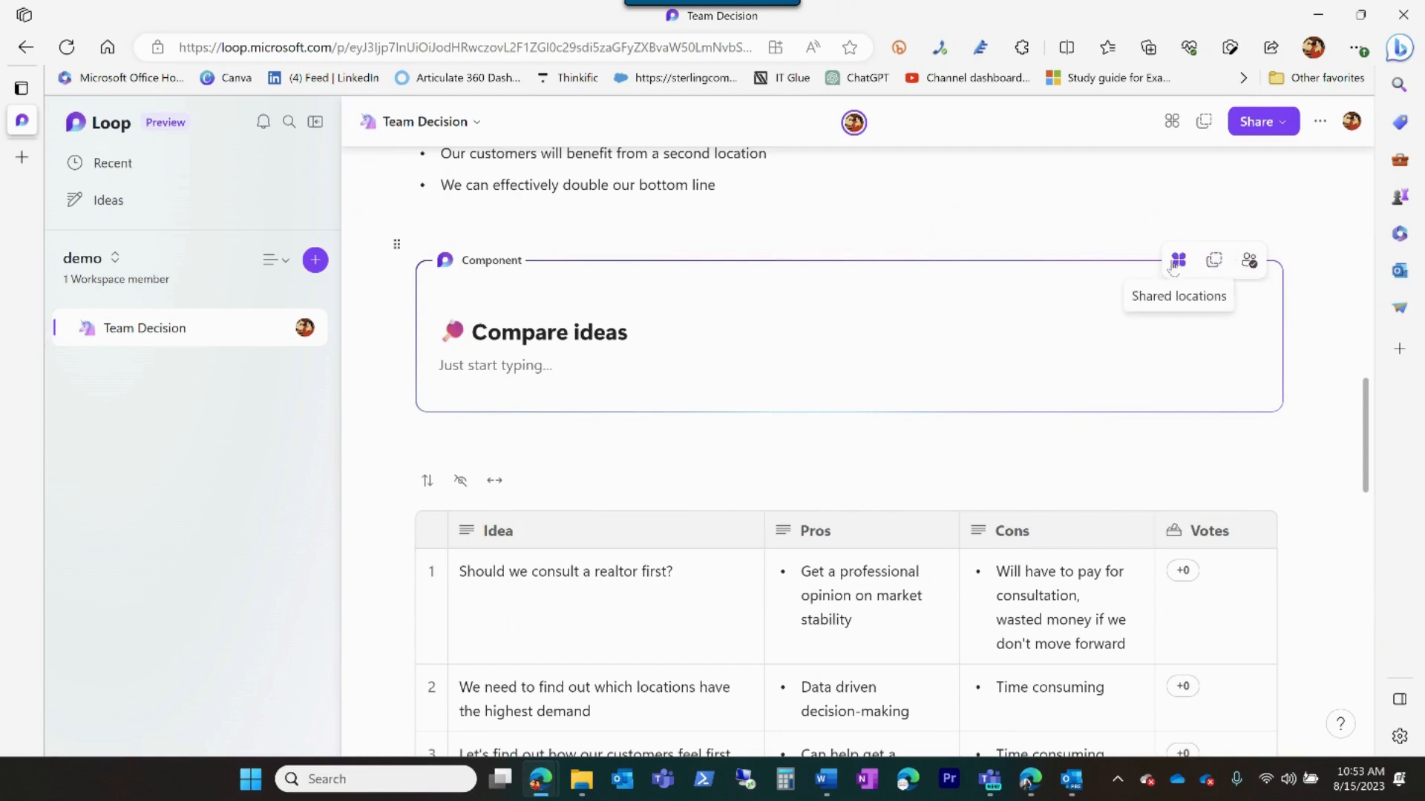
pyautogui.click(1212, 267)
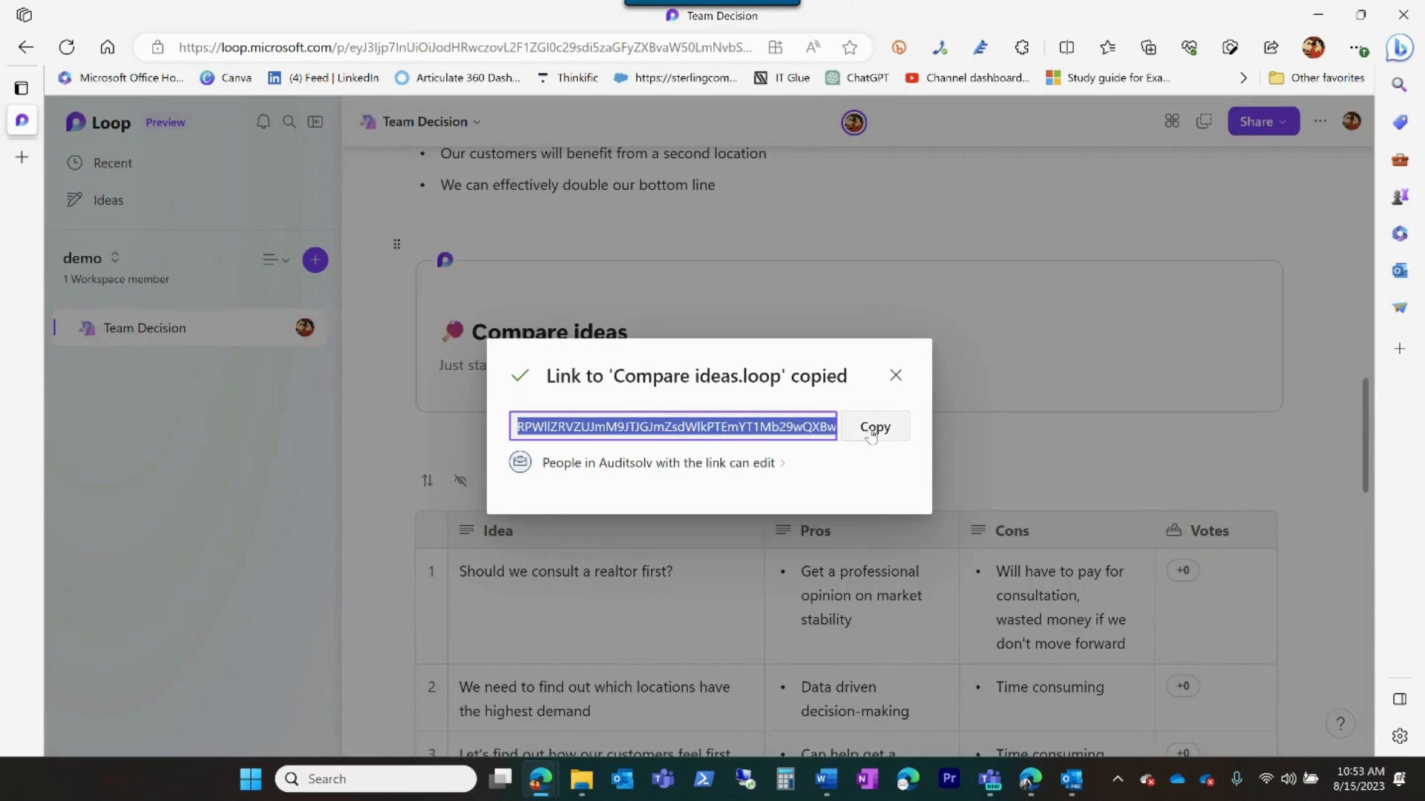
pyautogui.click(895, 375)
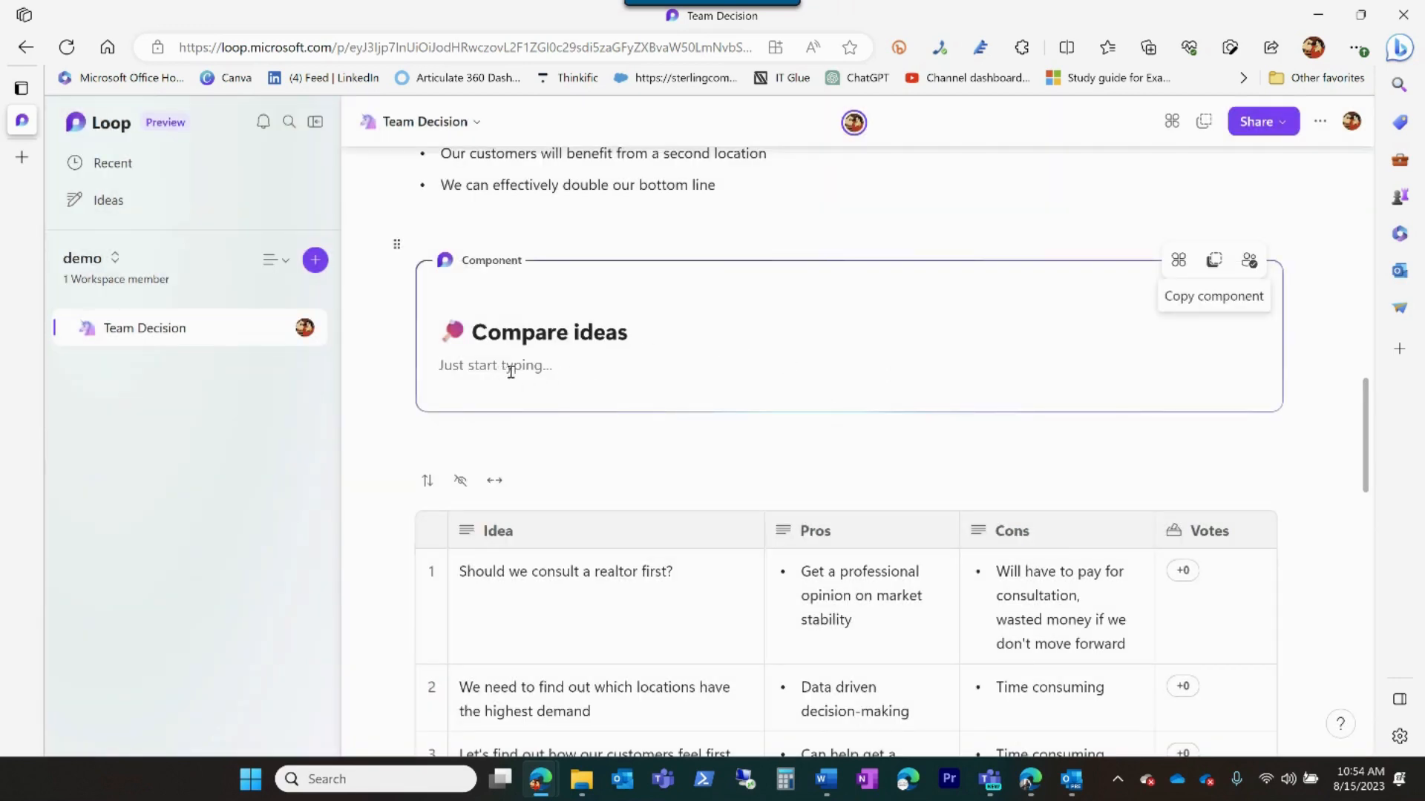
pyautogui.scroll(-3, 640, 412)
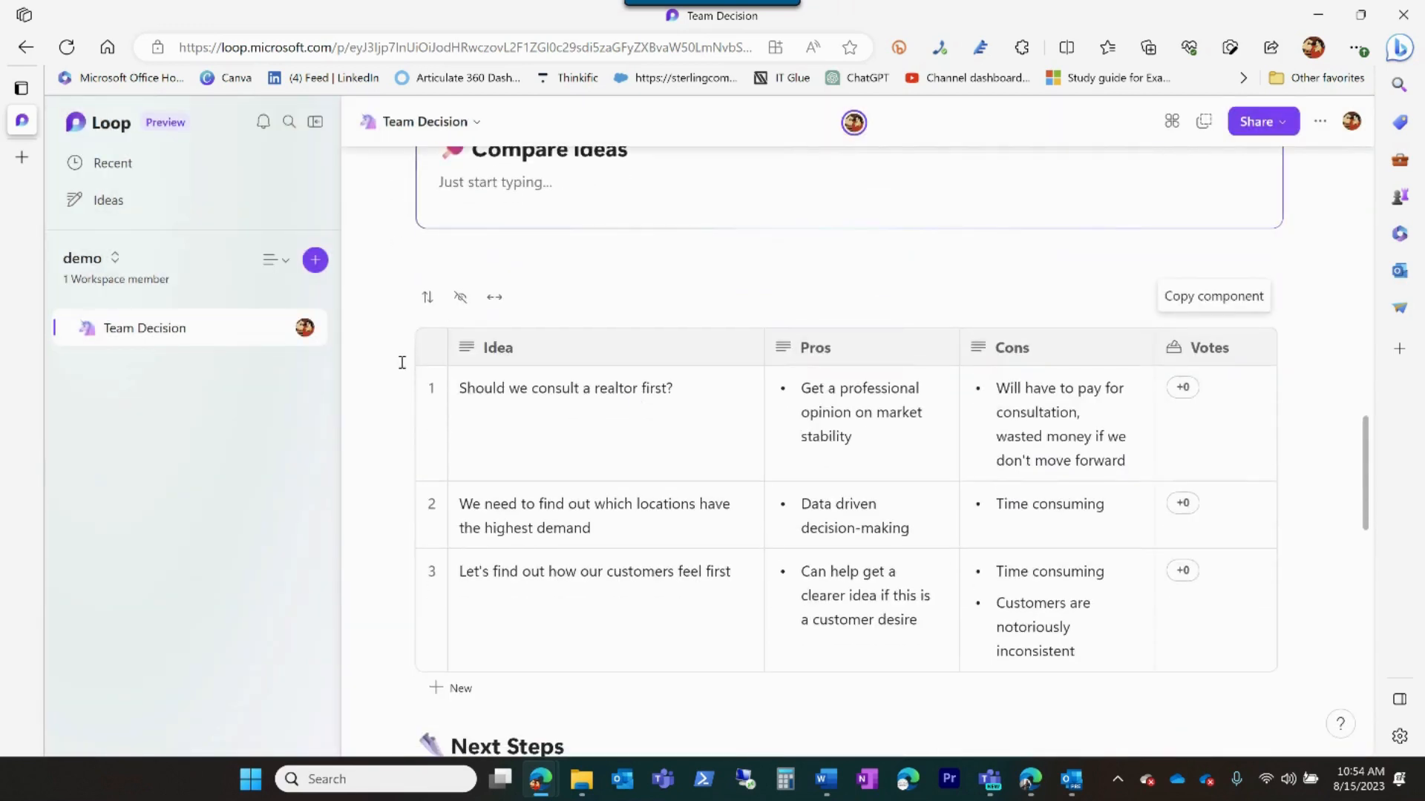
pyautogui.click(460, 298)
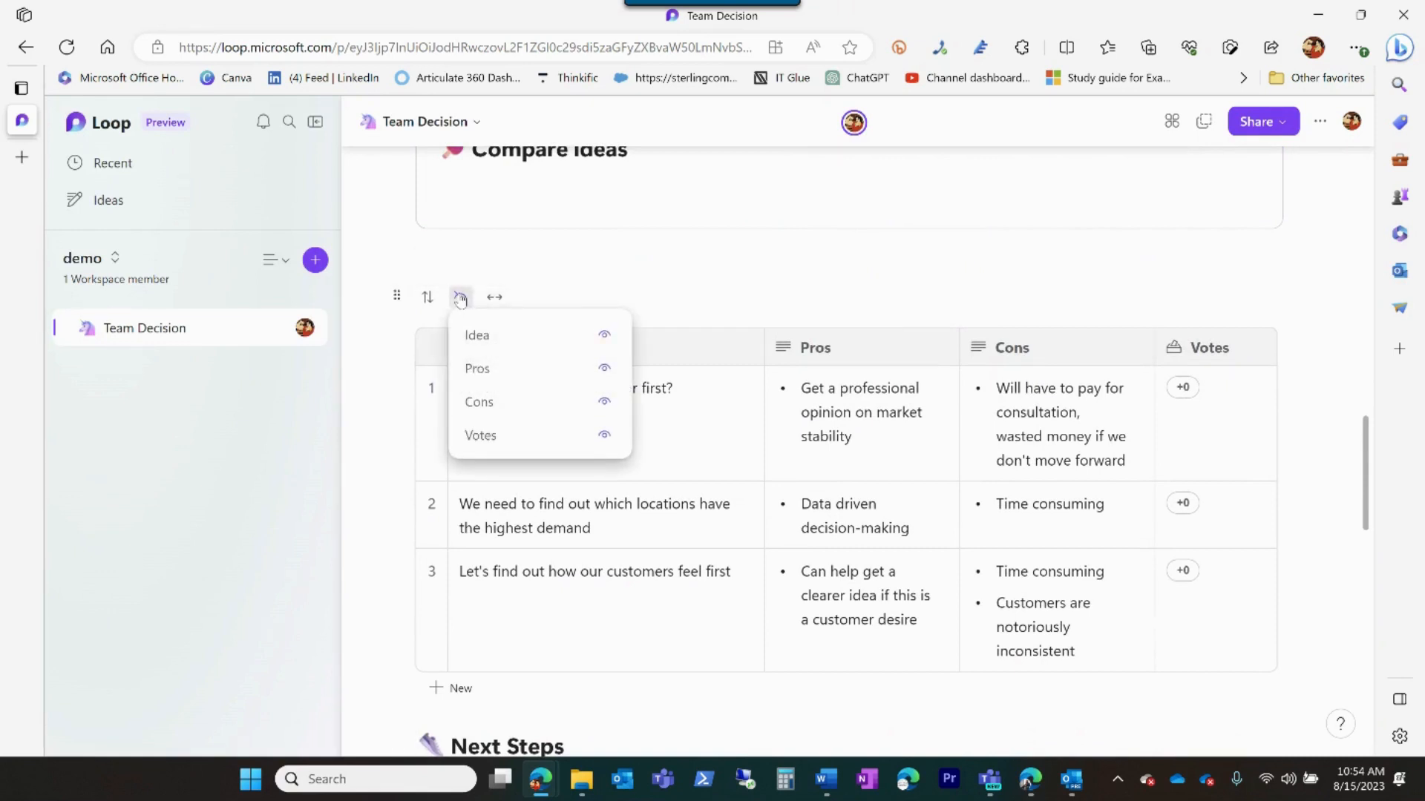
pyautogui.click(460, 298)
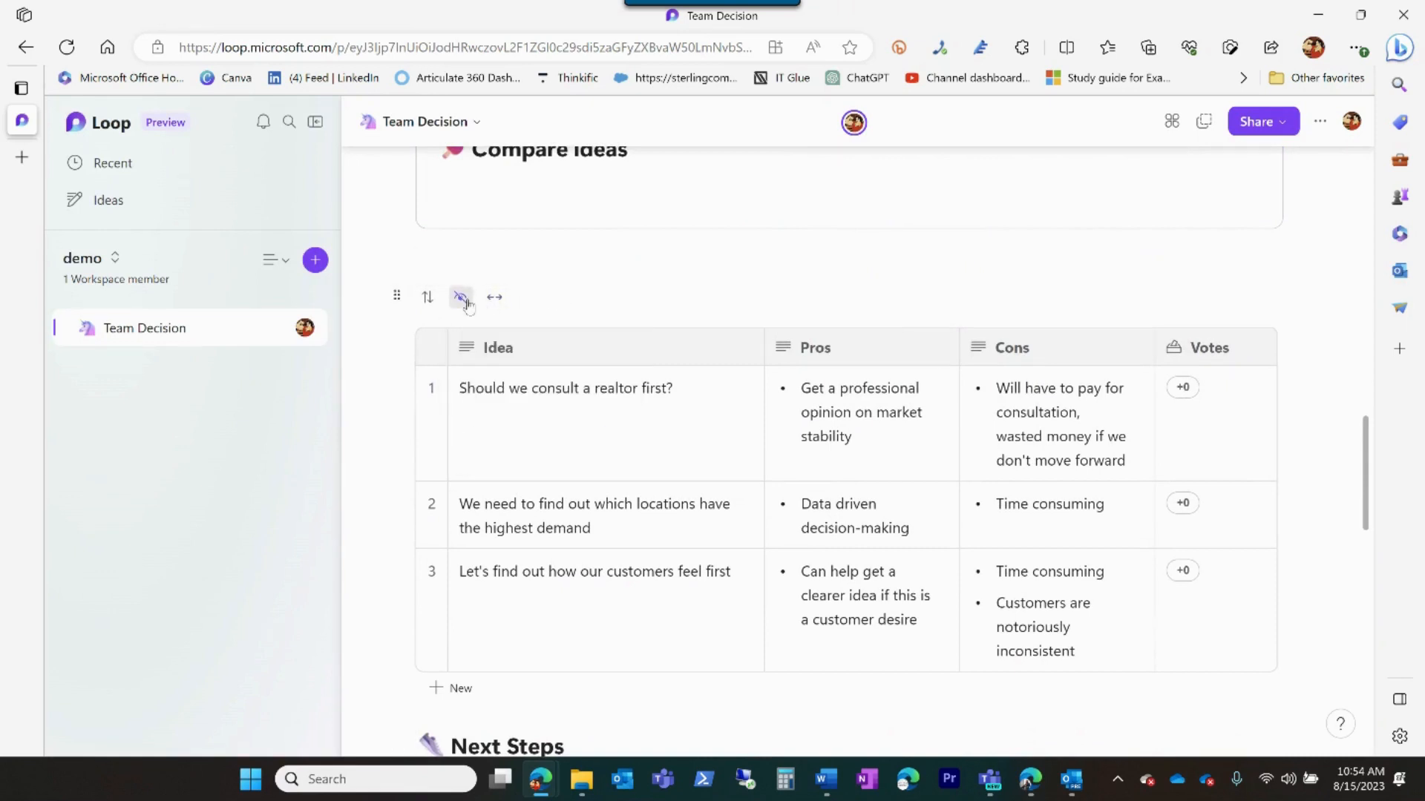
pyautogui.click(461, 299)
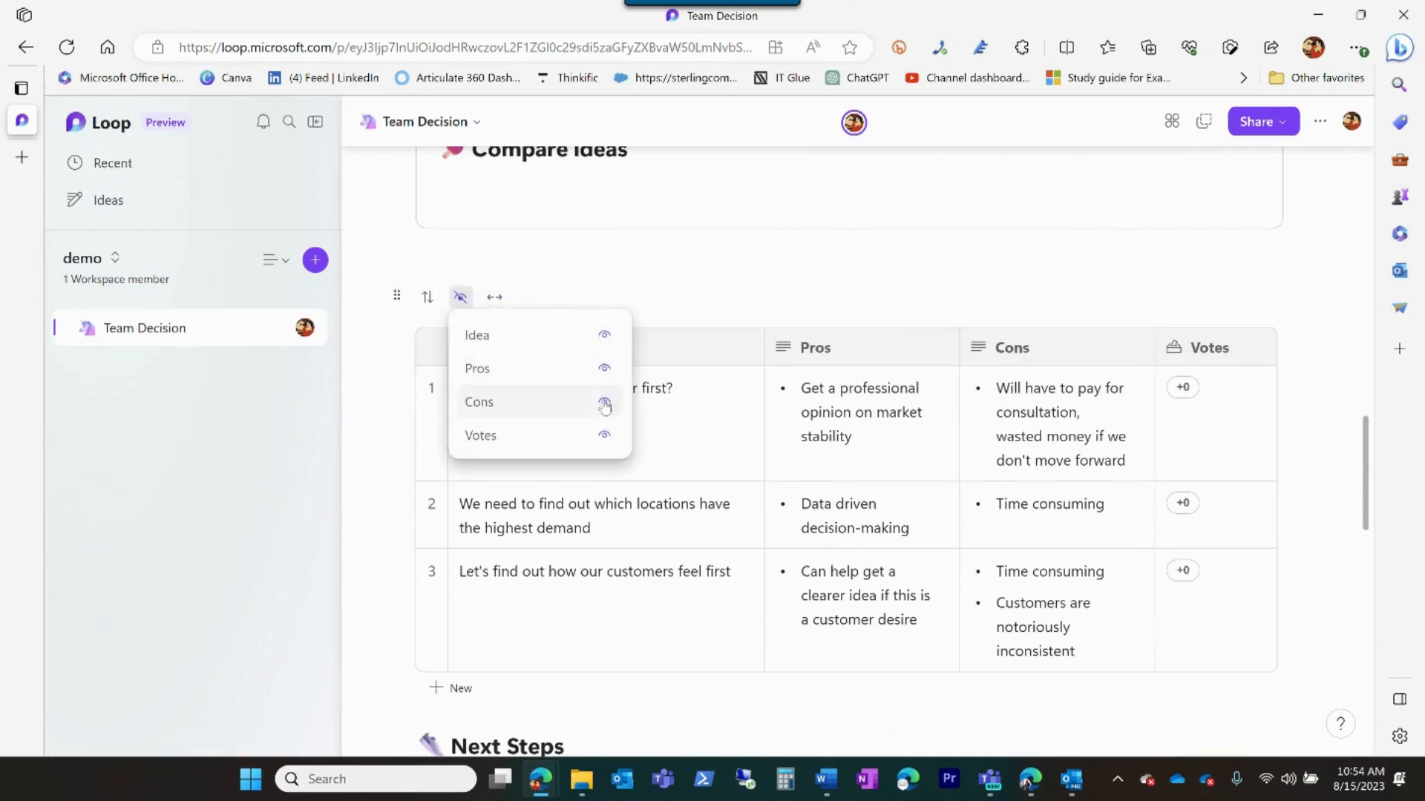
pyautogui.click(585, 303)
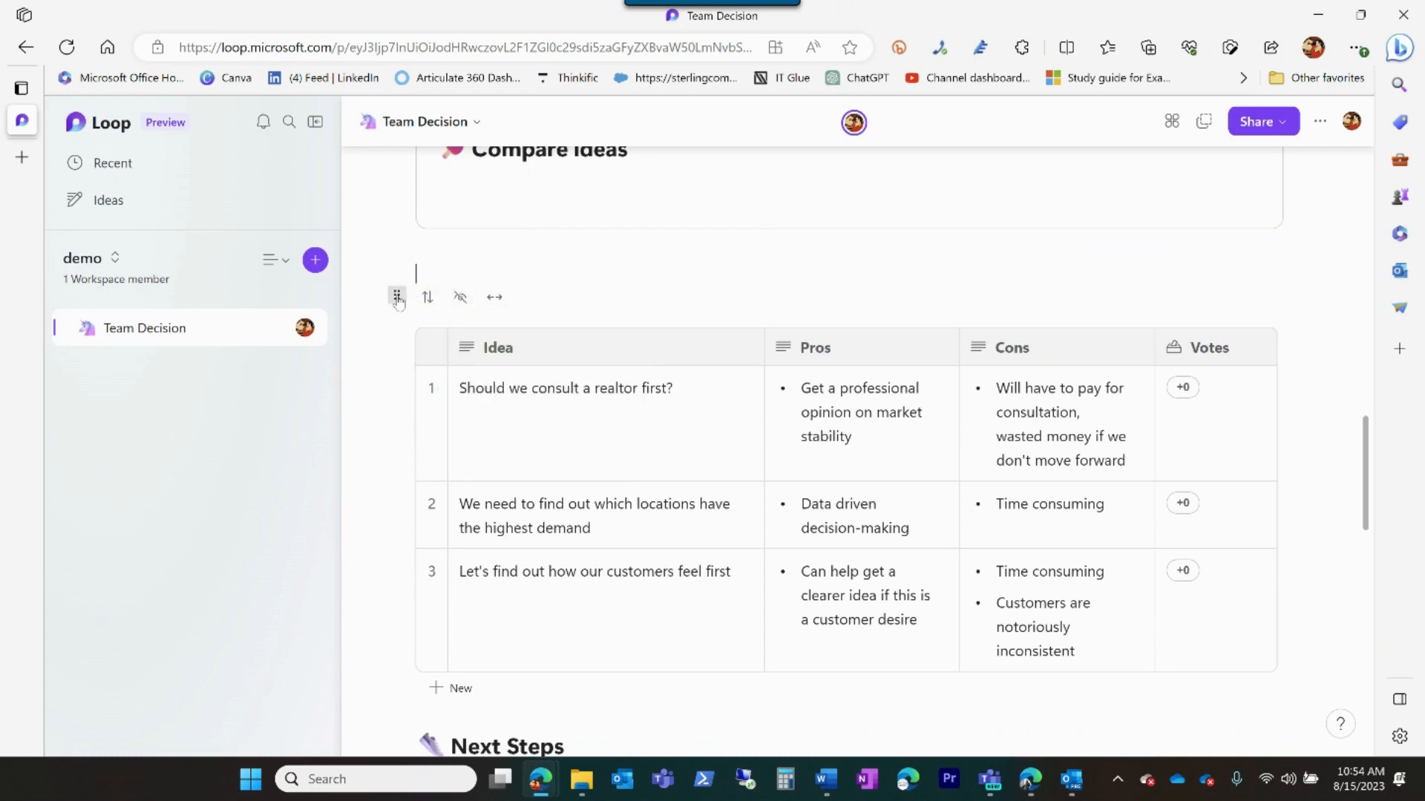
# Step: Convert the table of ideas, pros, cons and votes into a Loop component and copy its link
pyautogui.click(398, 297)
pyautogui.click(416, 331)
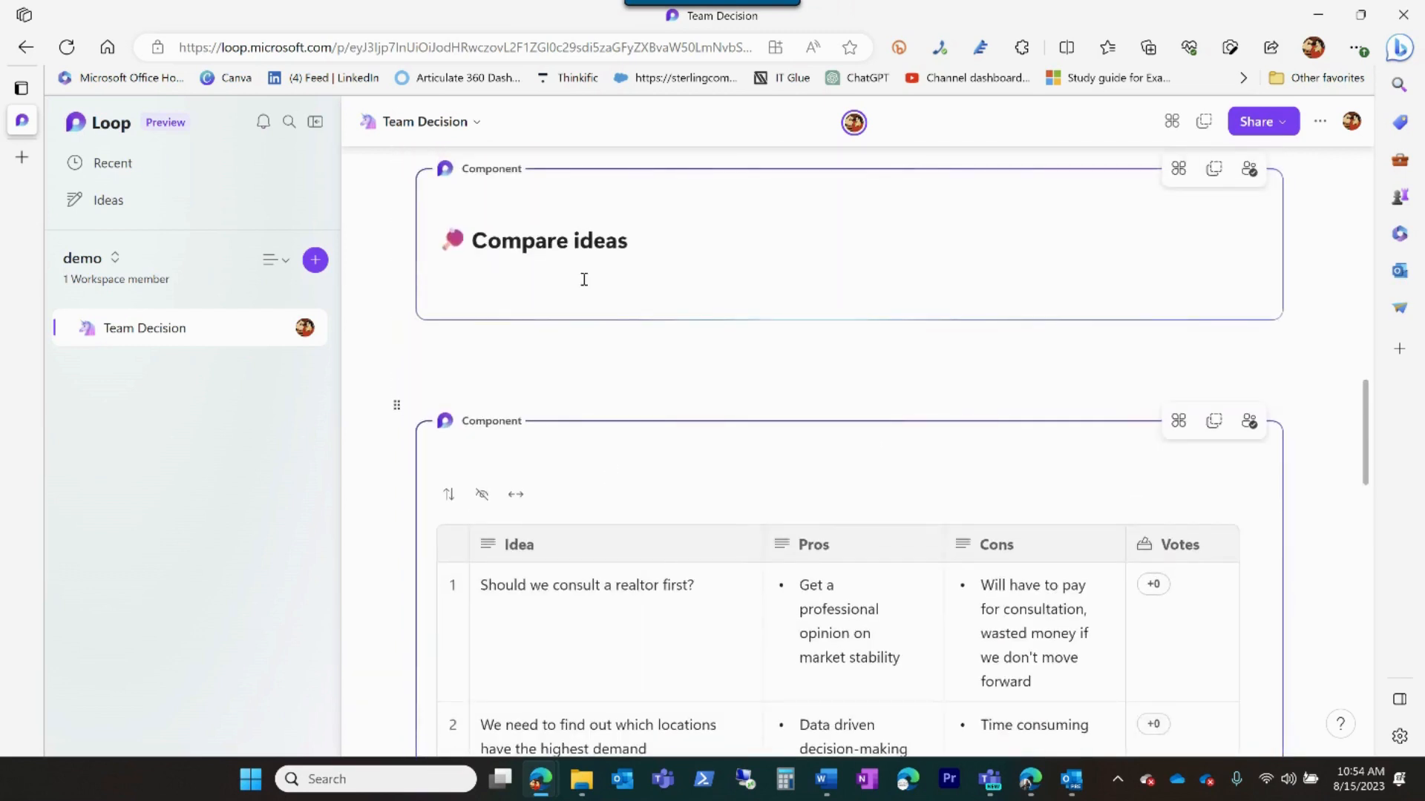
pyautogui.scroll(-3, 557, 512)
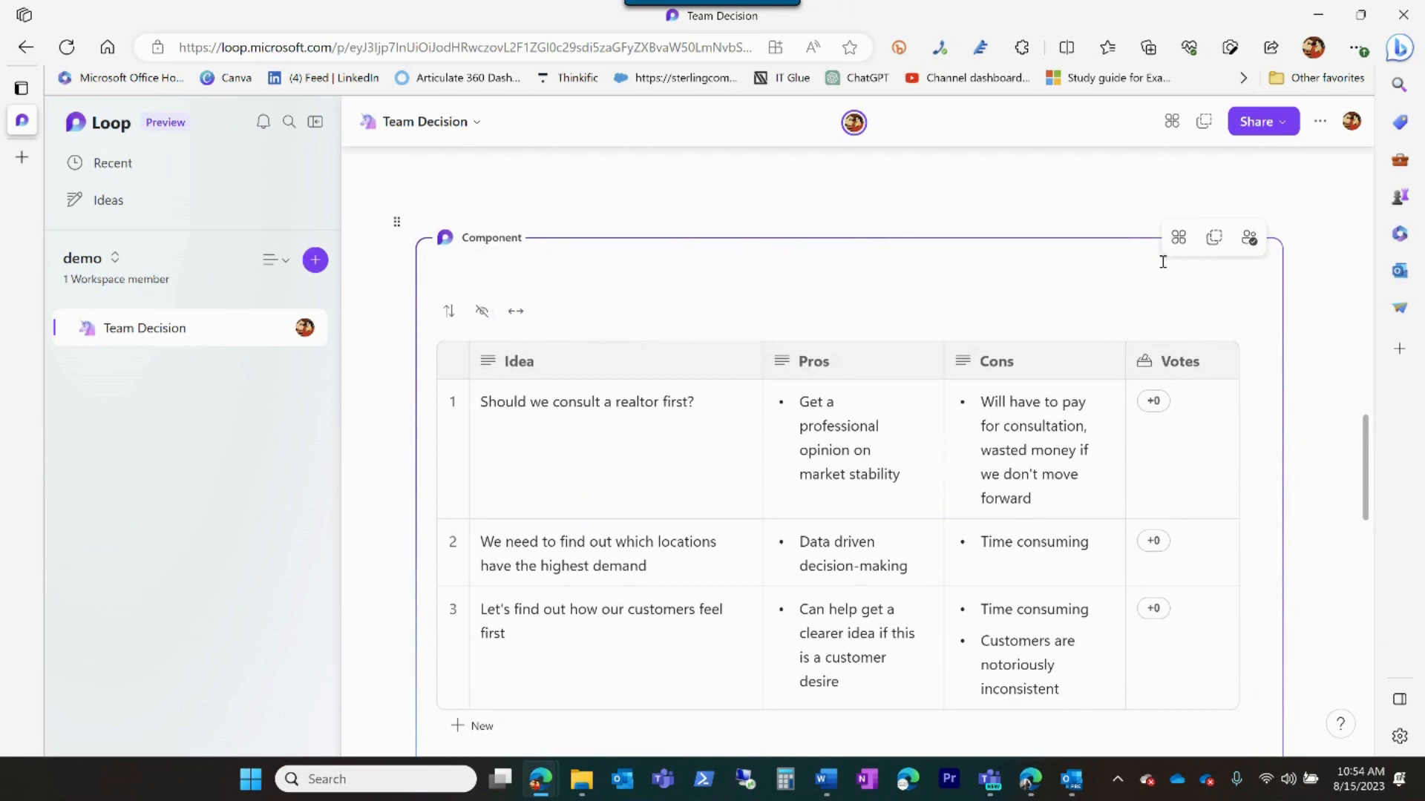
pyautogui.click(1214, 238)
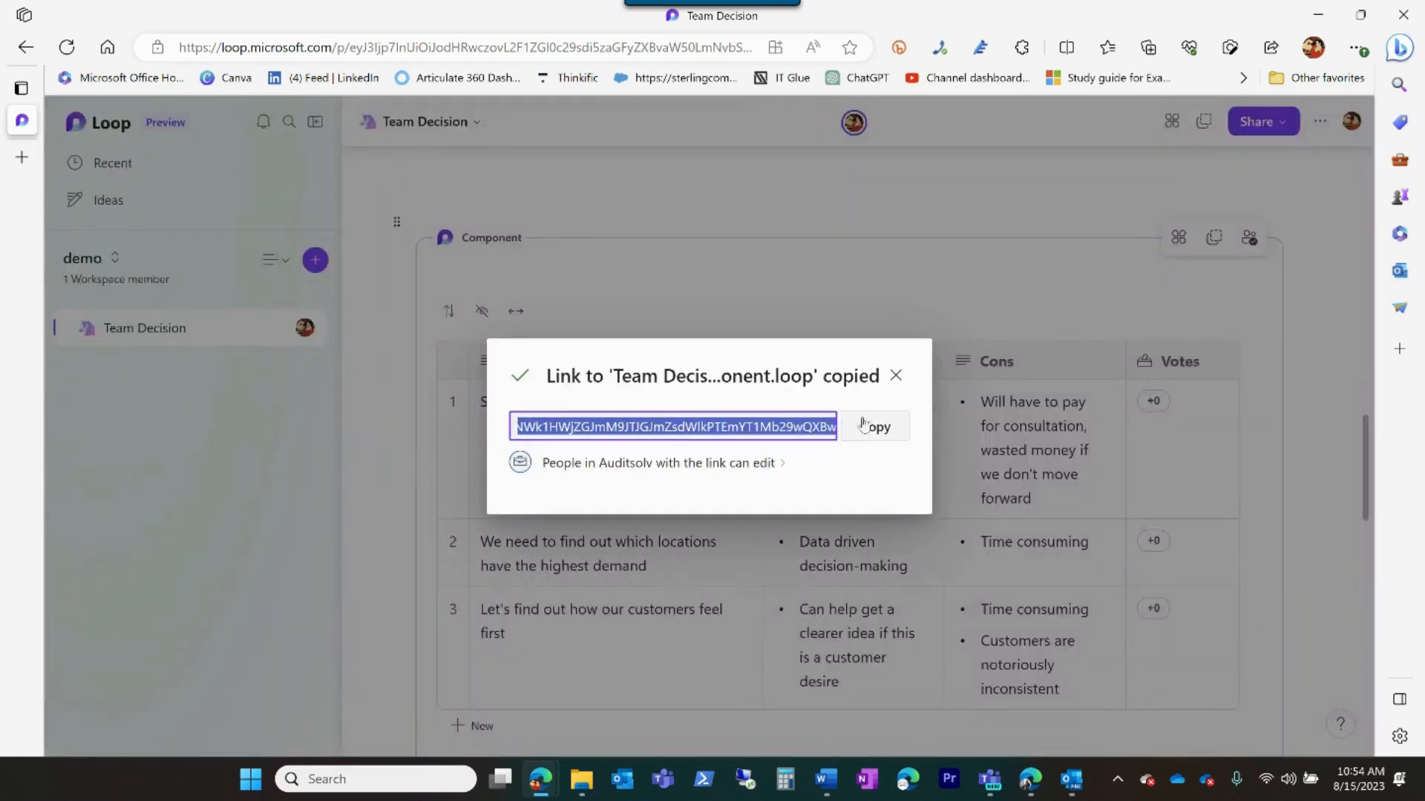
pyautogui.click(866, 433)
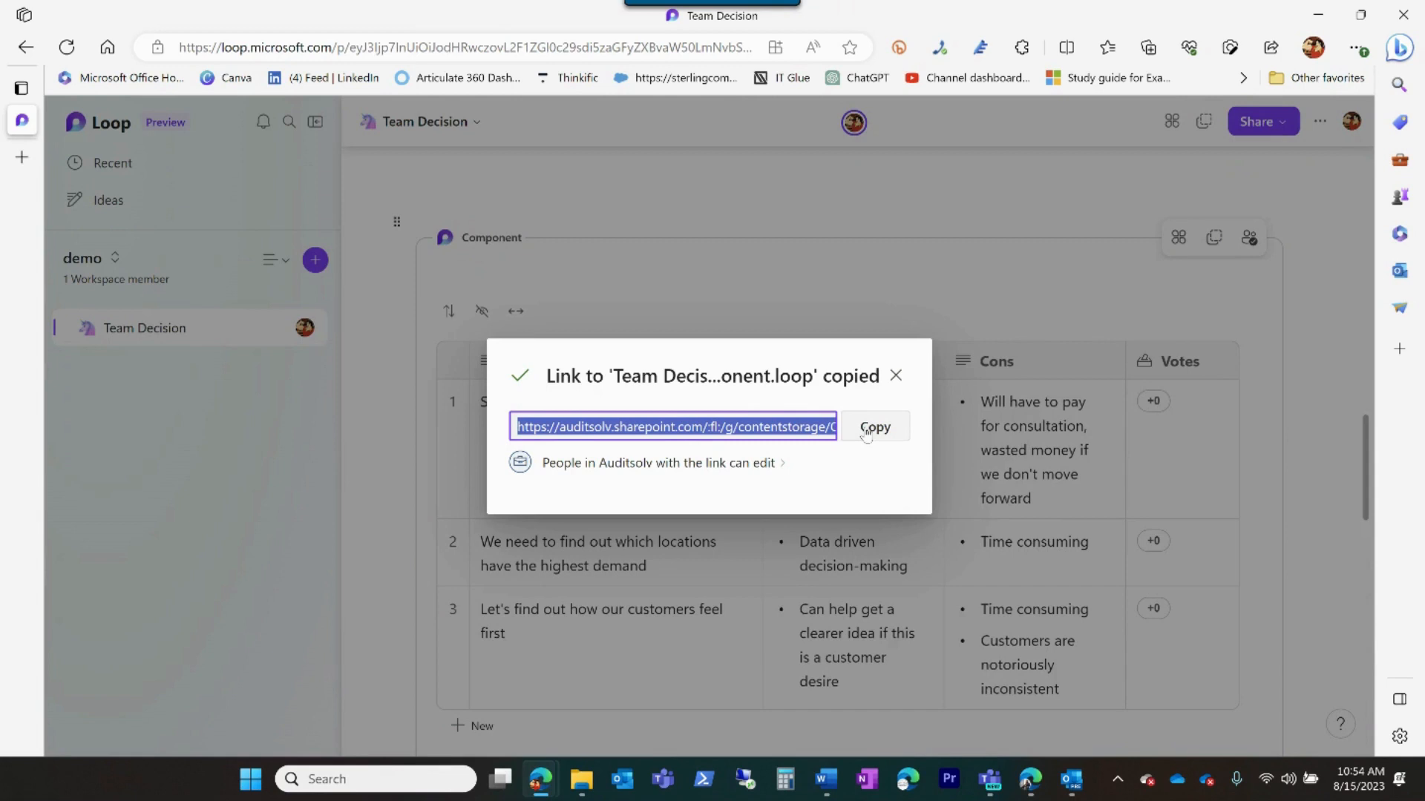
# Step: Close the copied-link confirmation and look over the table component with its ideas, pros, cons and votes
pyautogui.click(853, 282)
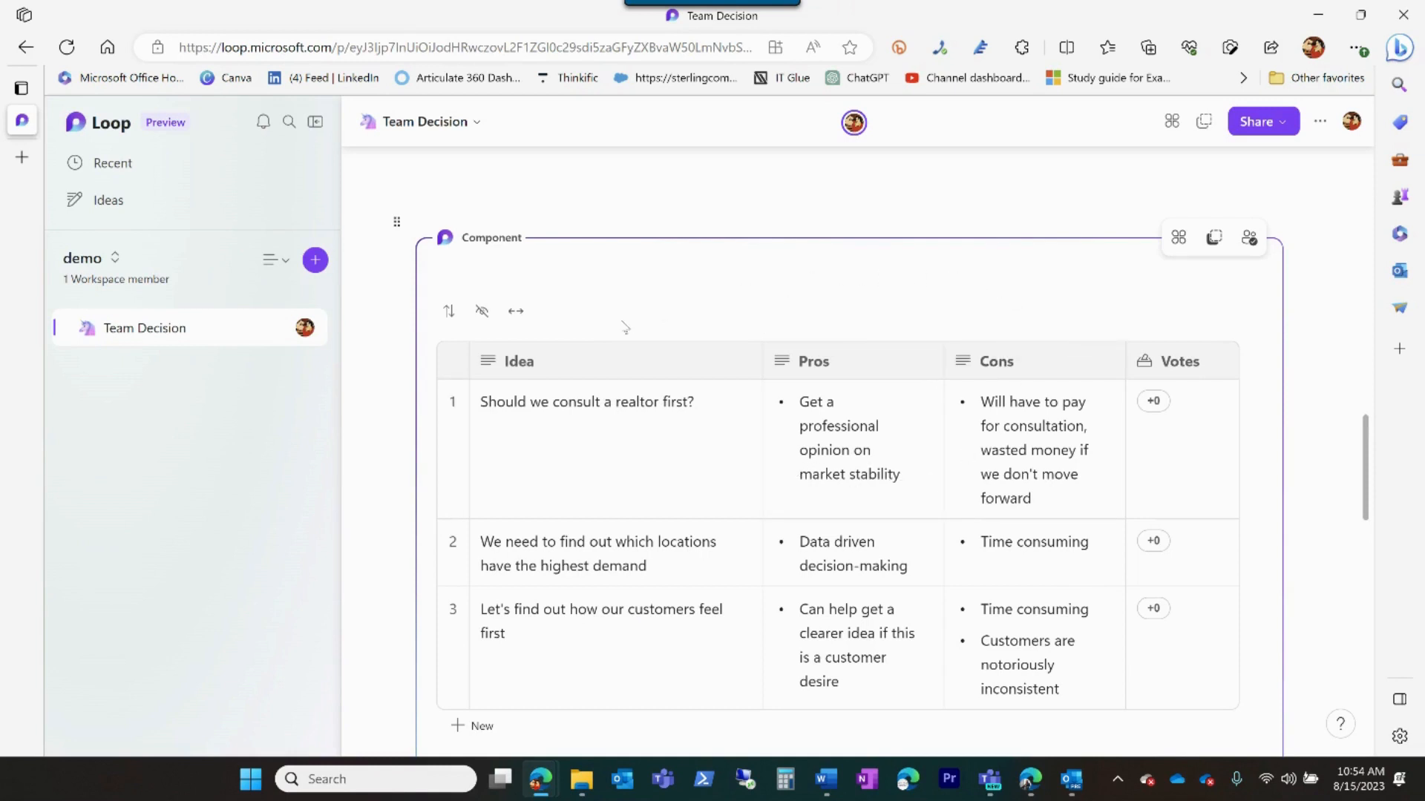
pyautogui.scroll(-2, 598, 540)
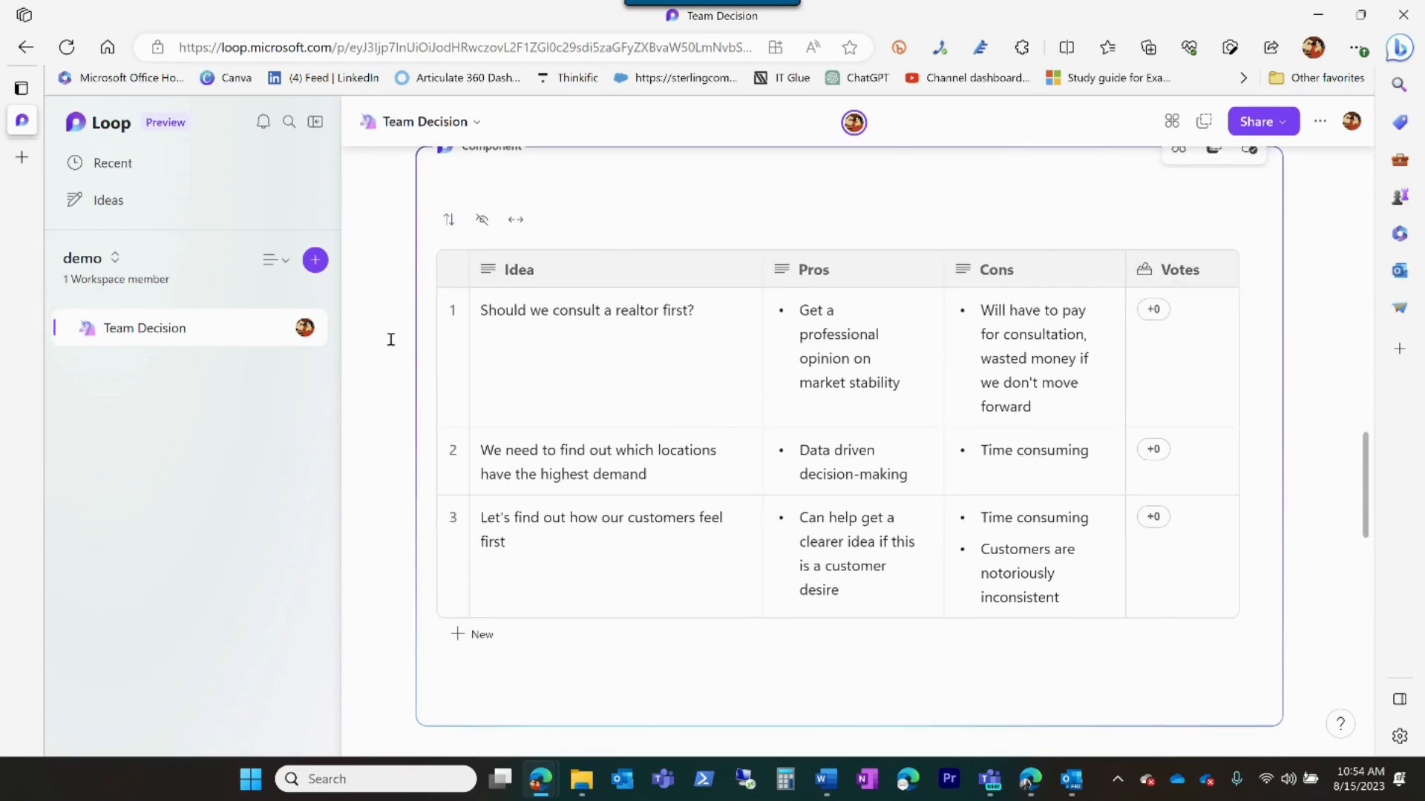
pyautogui.scroll(3, 390, 339)
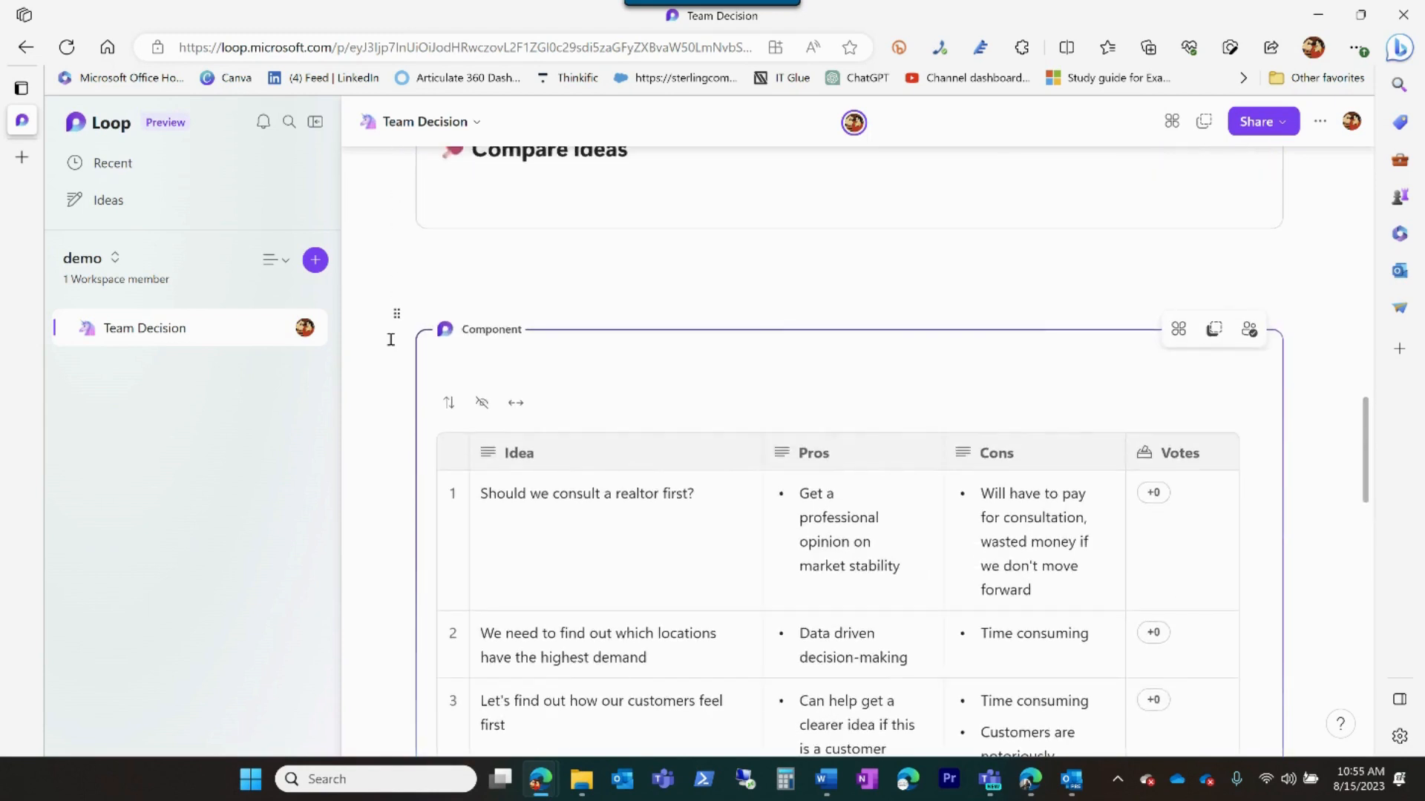
pyautogui.scroll(-1, 382, 347)
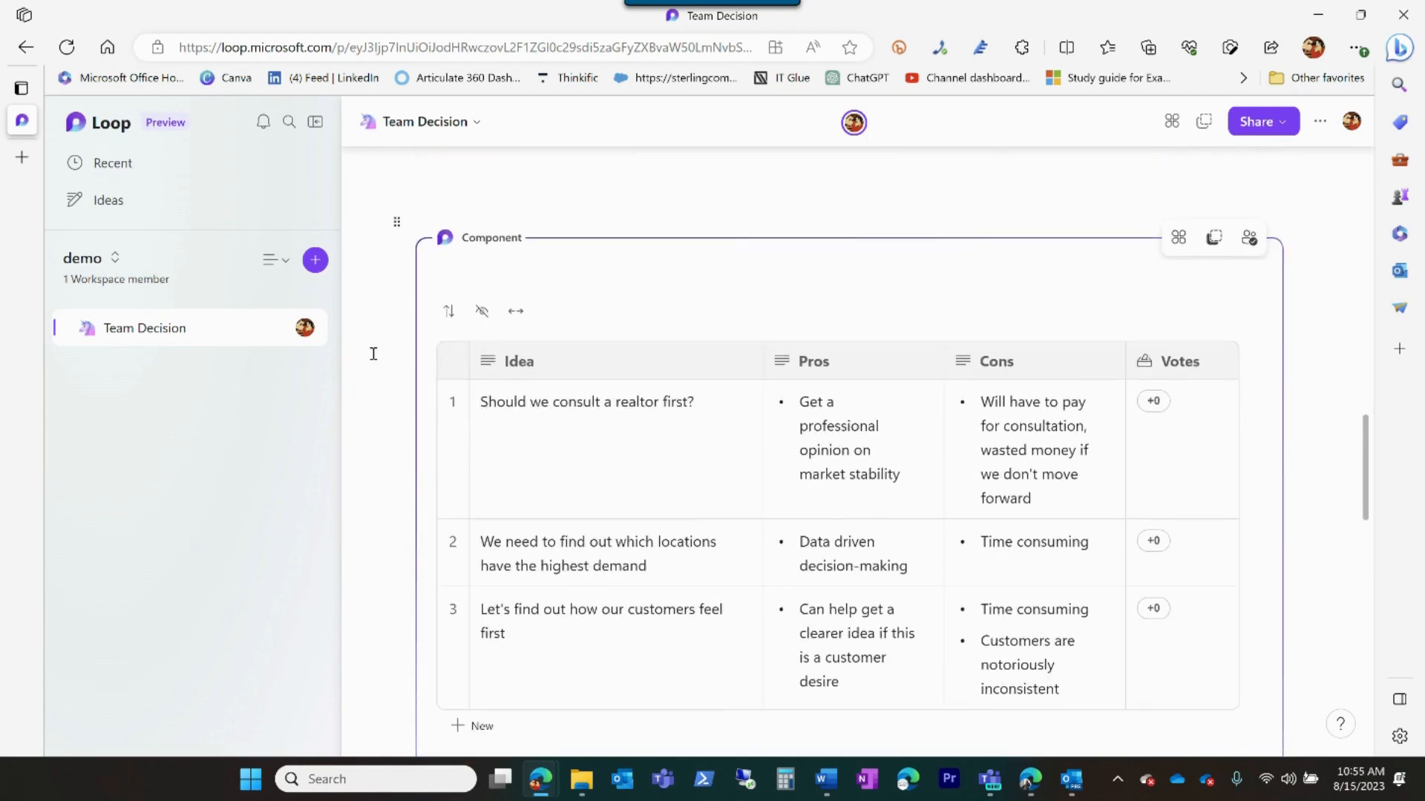
pyautogui.click(316, 260)
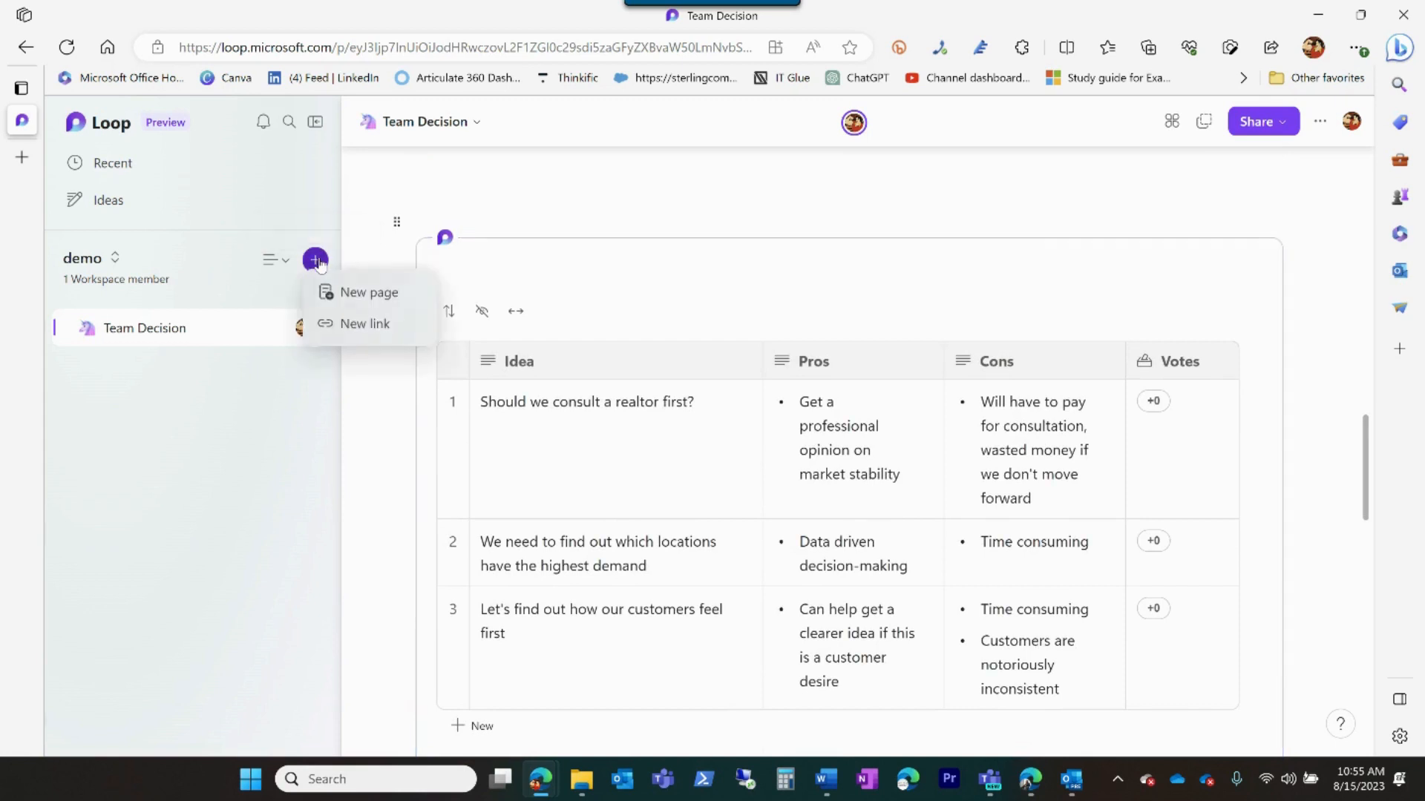
pyautogui.click(353, 330)
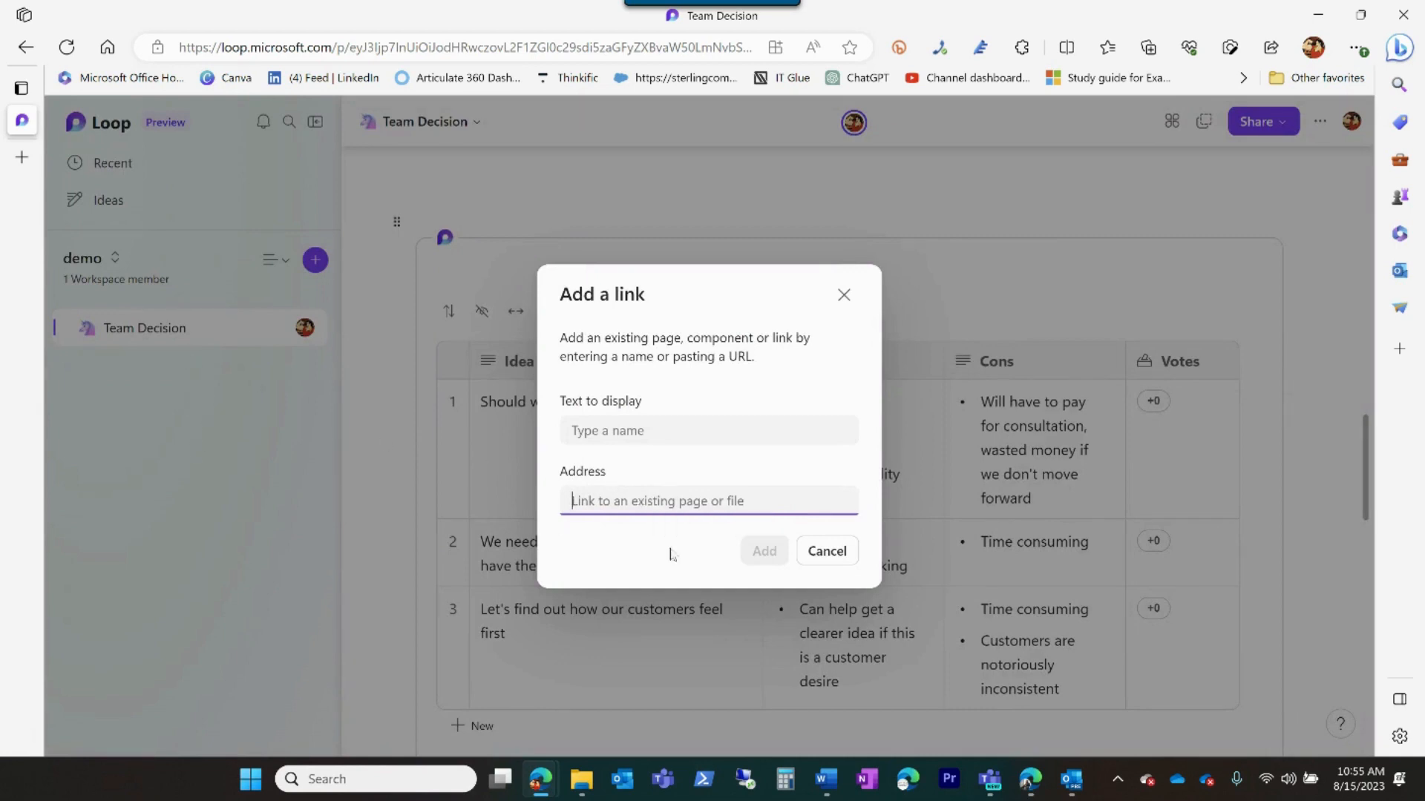
pyautogui.click(809, 551)
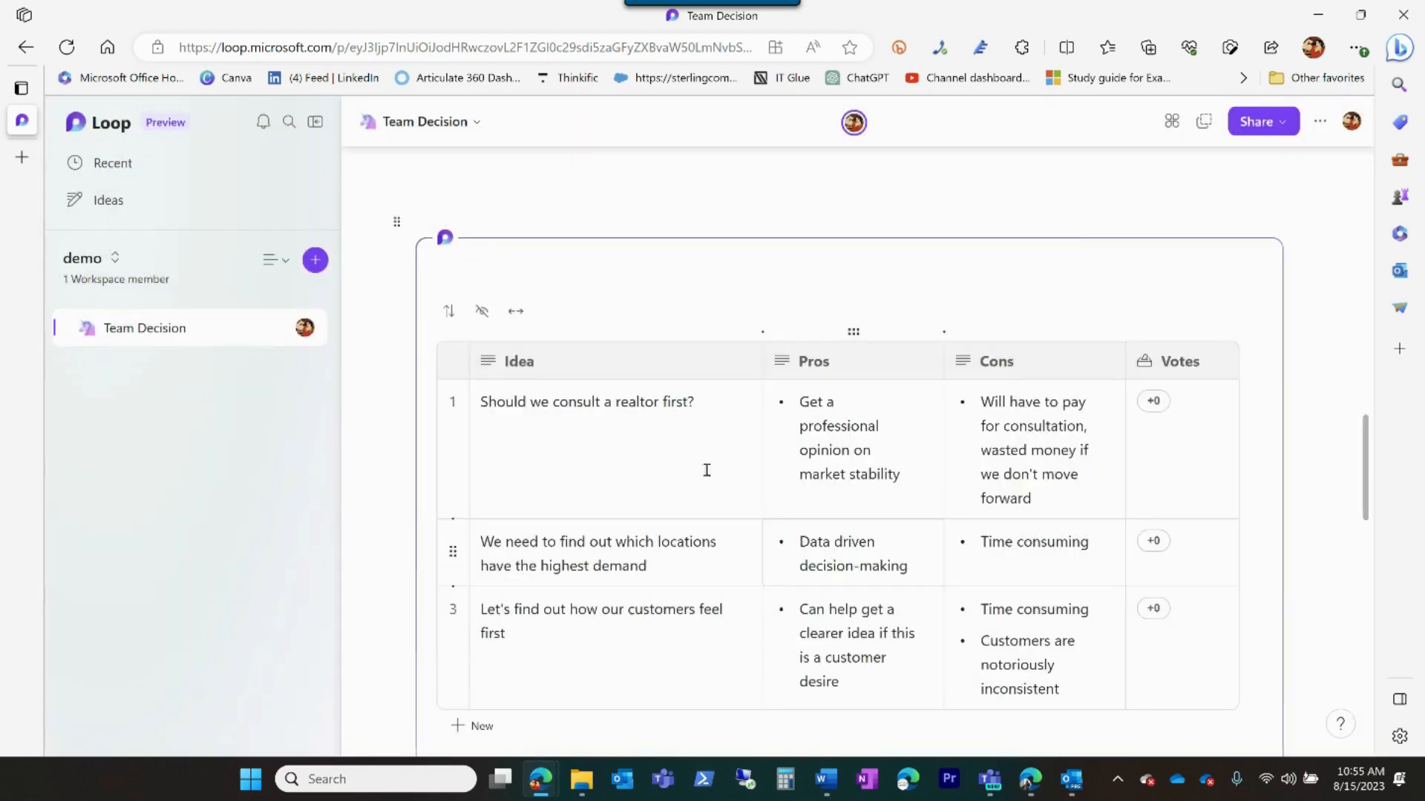
# Step: Add a new page to the demo workspace and check which sharing options it offers
pyautogui.click(315, 260)
pyautogui.click(367, 301)
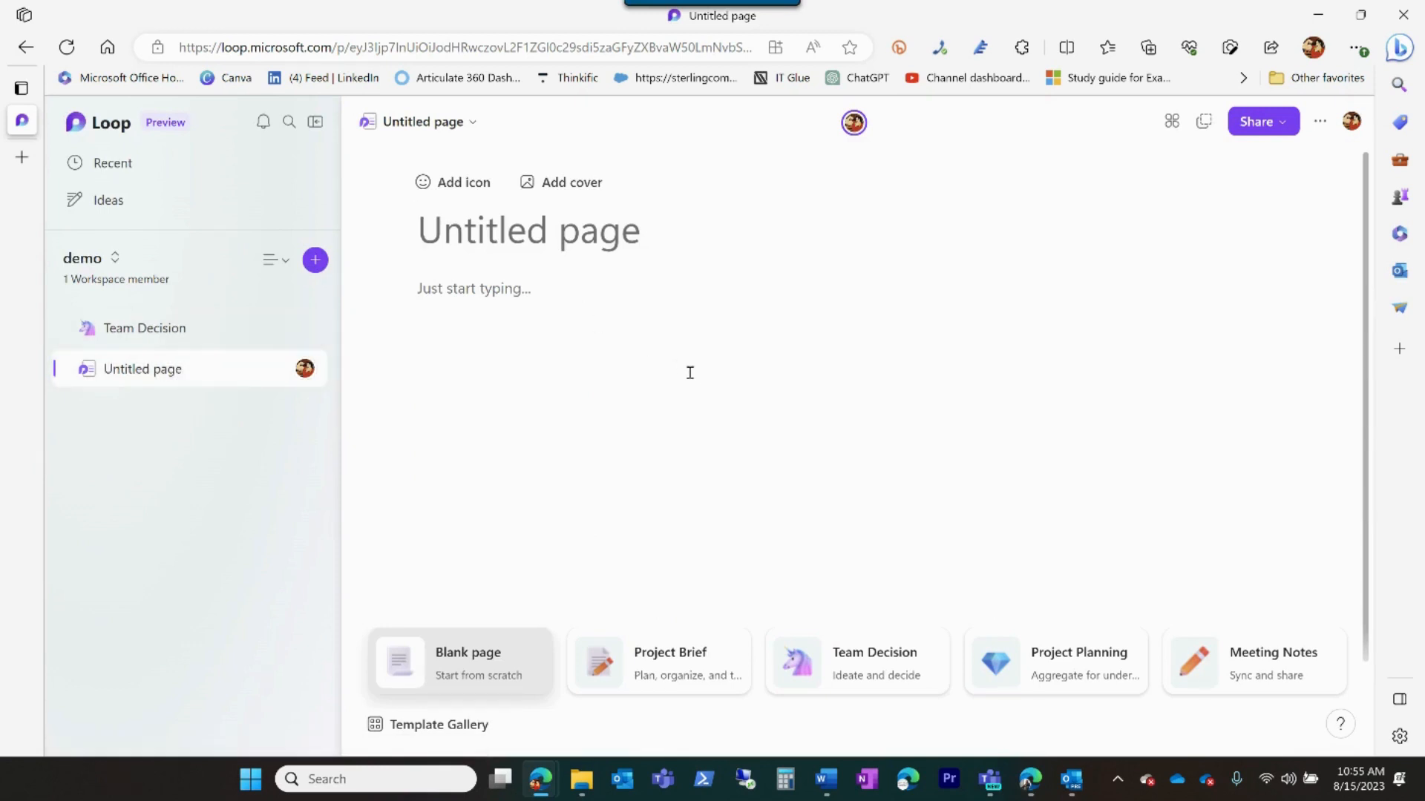
pyautogui.scroll(-2, 690, 374)
pyautogui.scroll(2, 697, 378)
pyautogui.click(1282, 128)
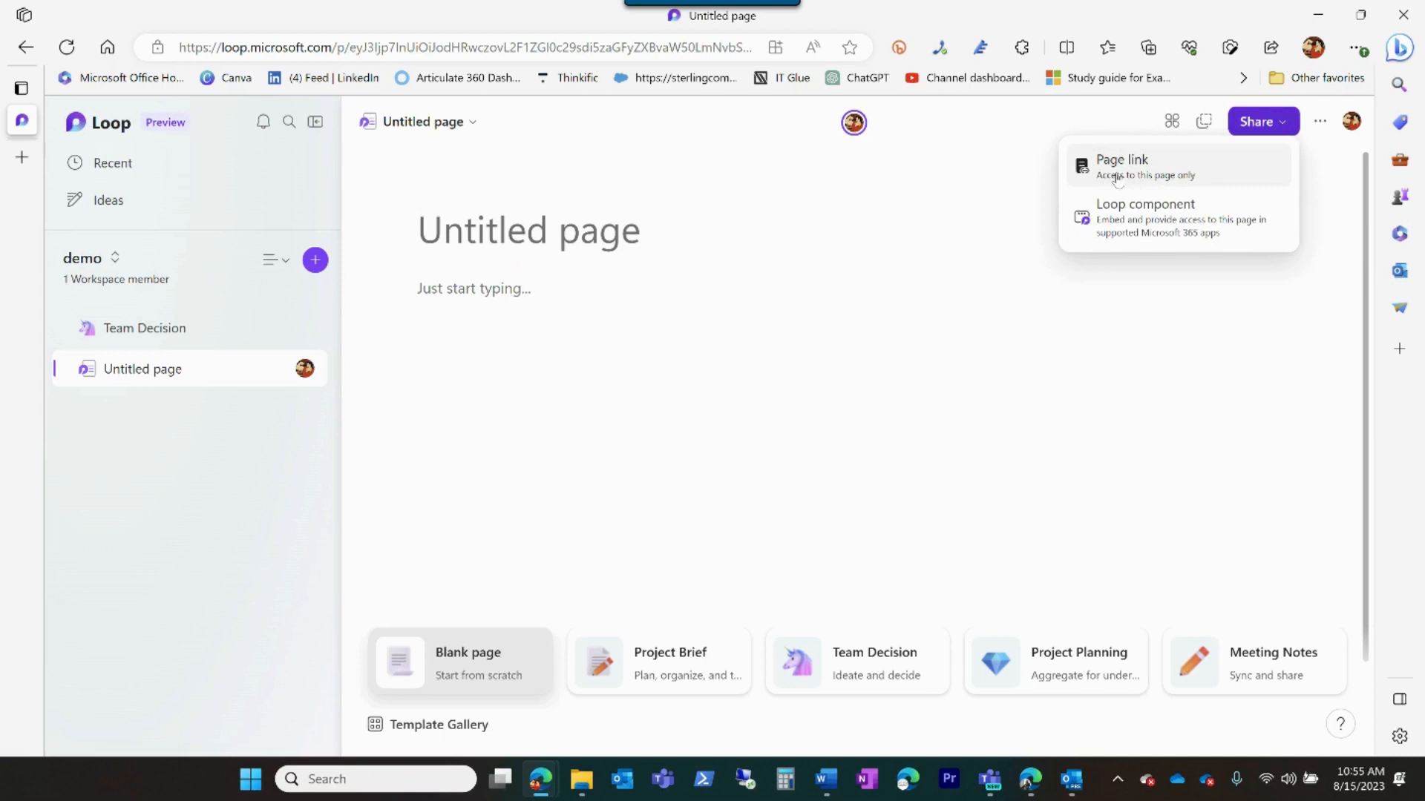
pyautogui.click(758, 308)
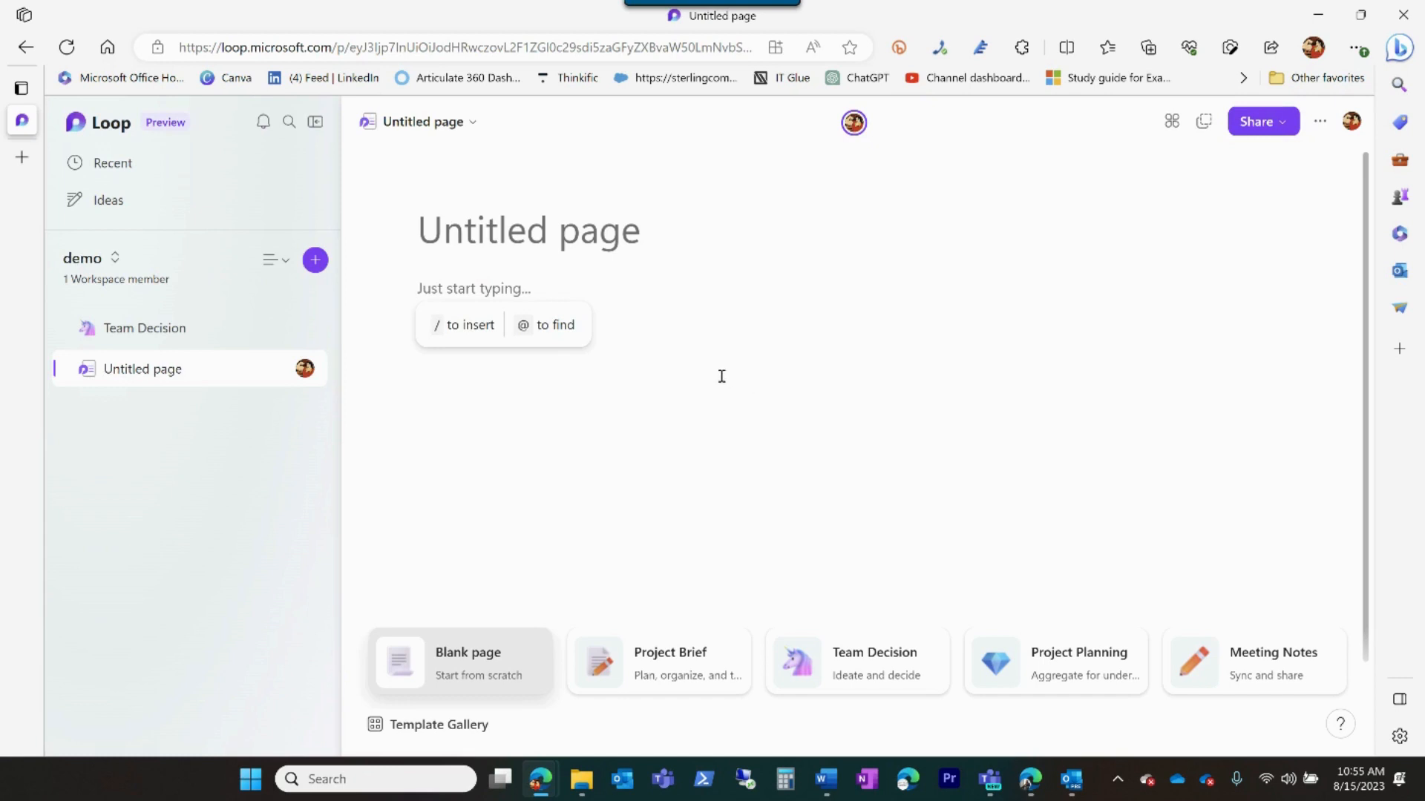
# Step: Return to the Team Decision page and open the ideas table component on its own in the browser
pyautogui.click(144, 331)
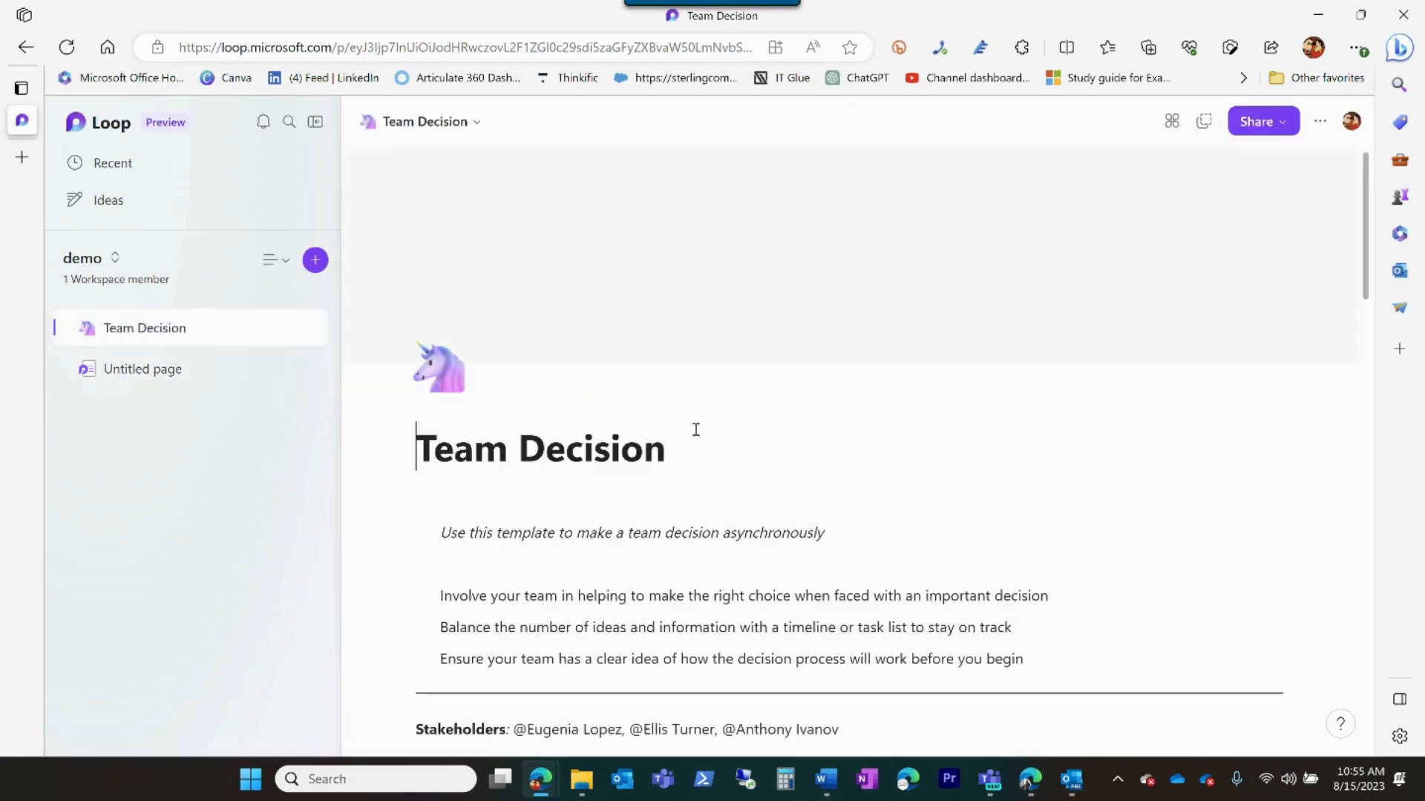
pyautogui.scroll(-8, 722, 449)
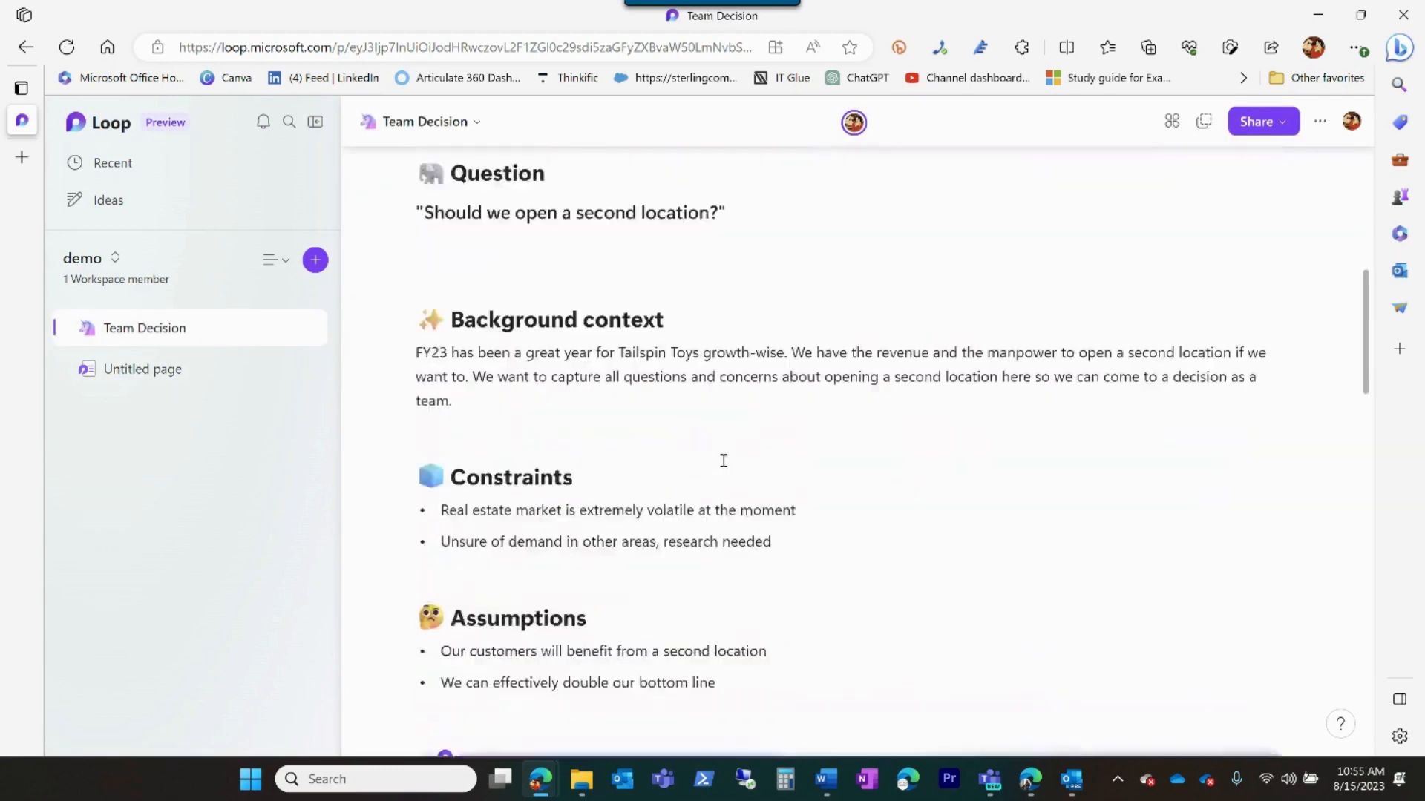
pyautogui.scroll(-6, 724, 461)
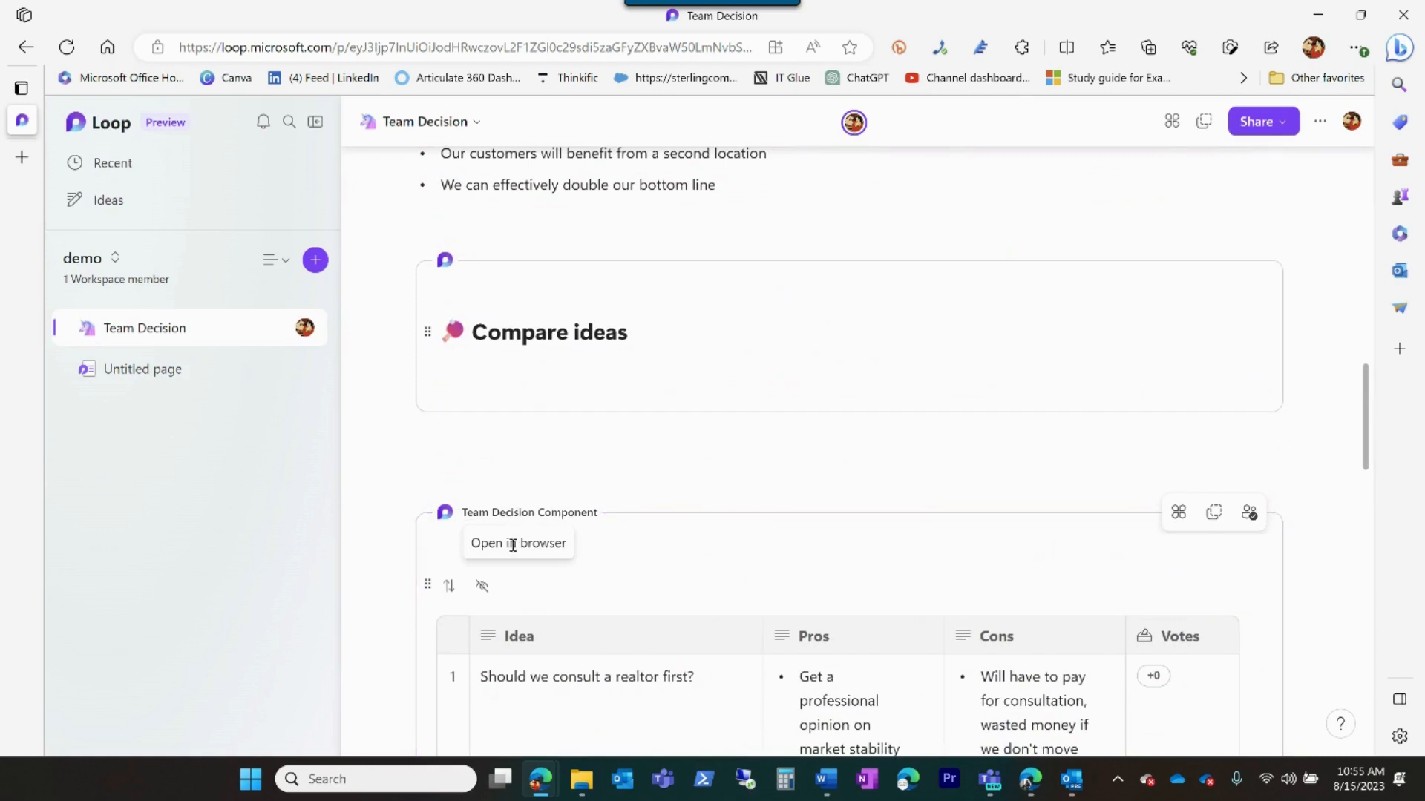
pyautogui.click(523, 513)
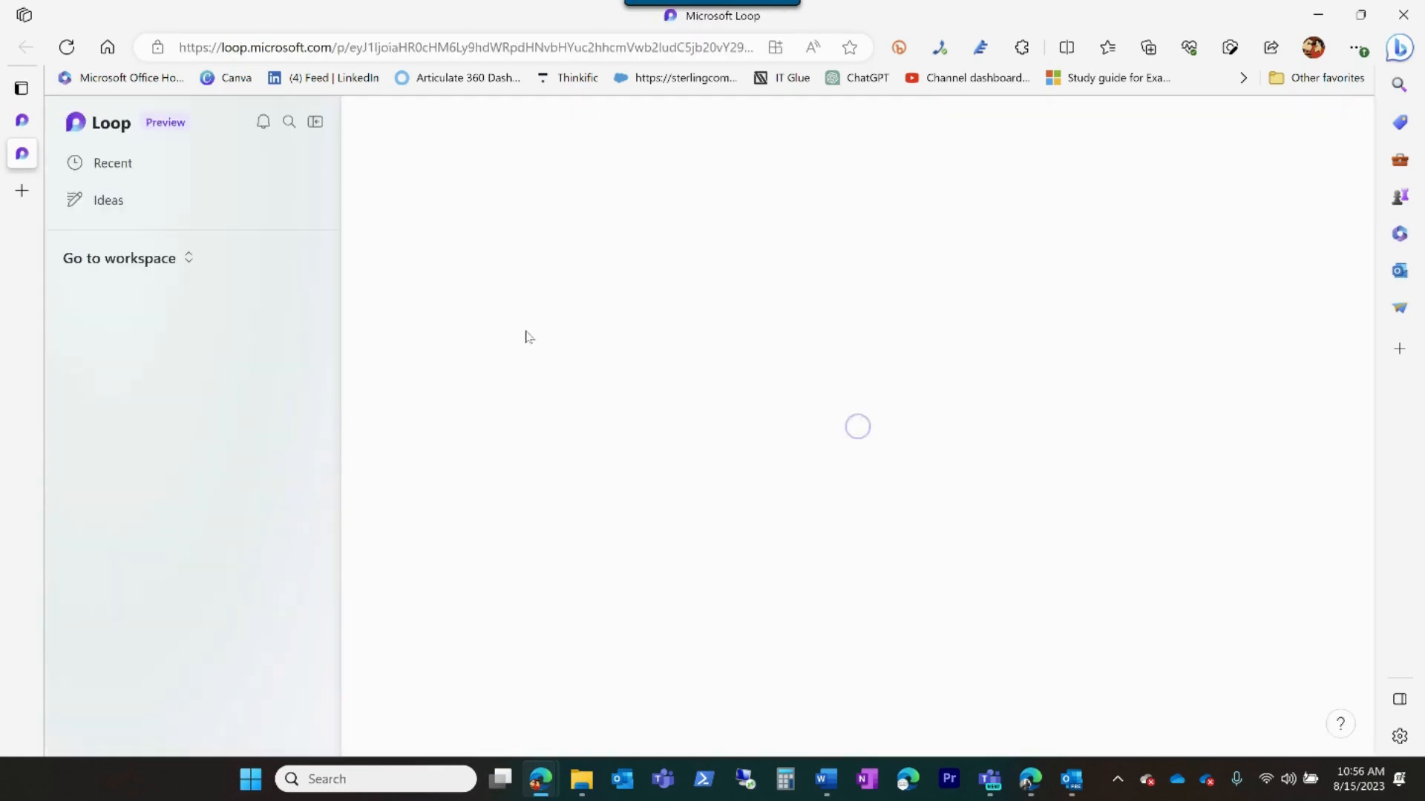
# Step: Look over the standalone ideas table and place the cursor in the first idea's text
pyautogui.scroll(-1, 735, 286)
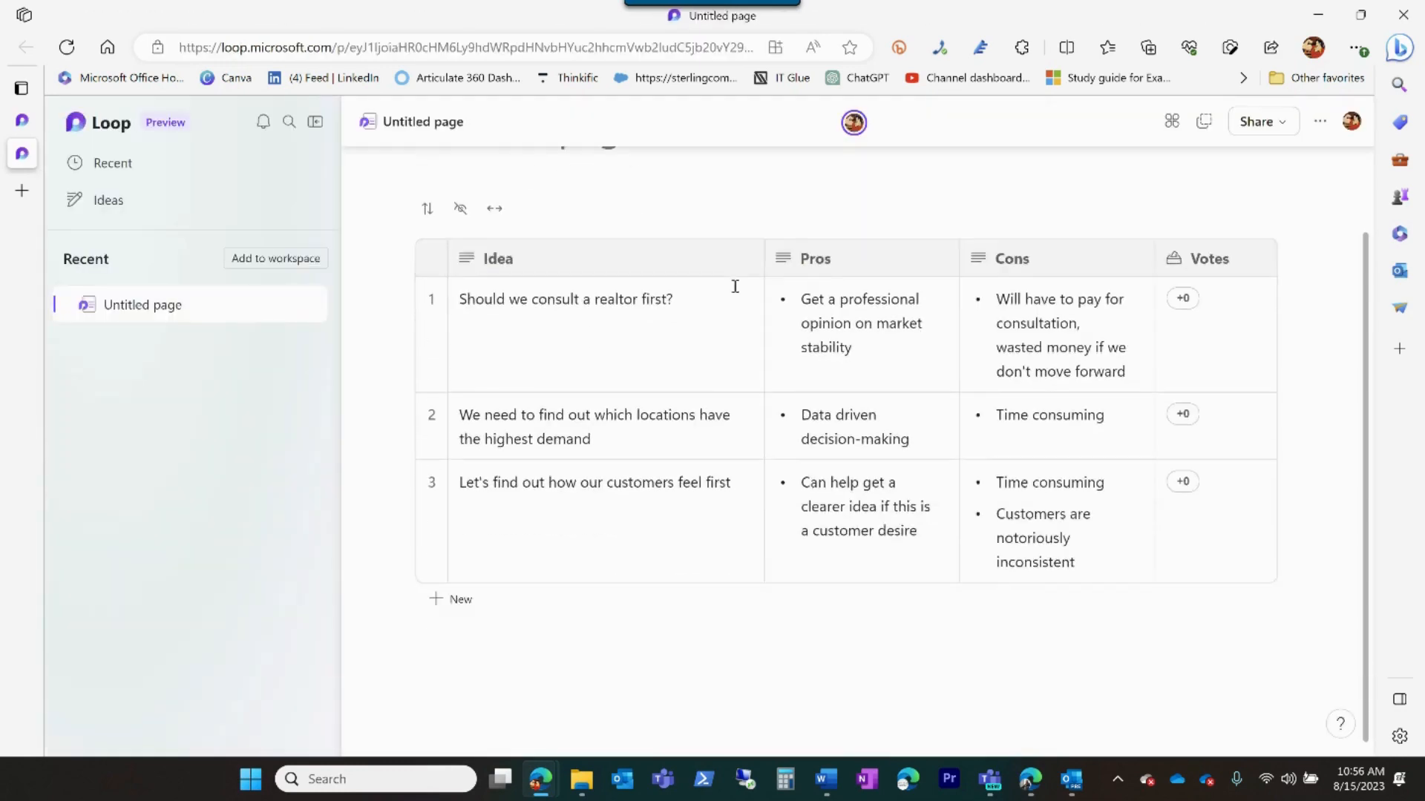
pyautogui.scroll(1, 723, 518)
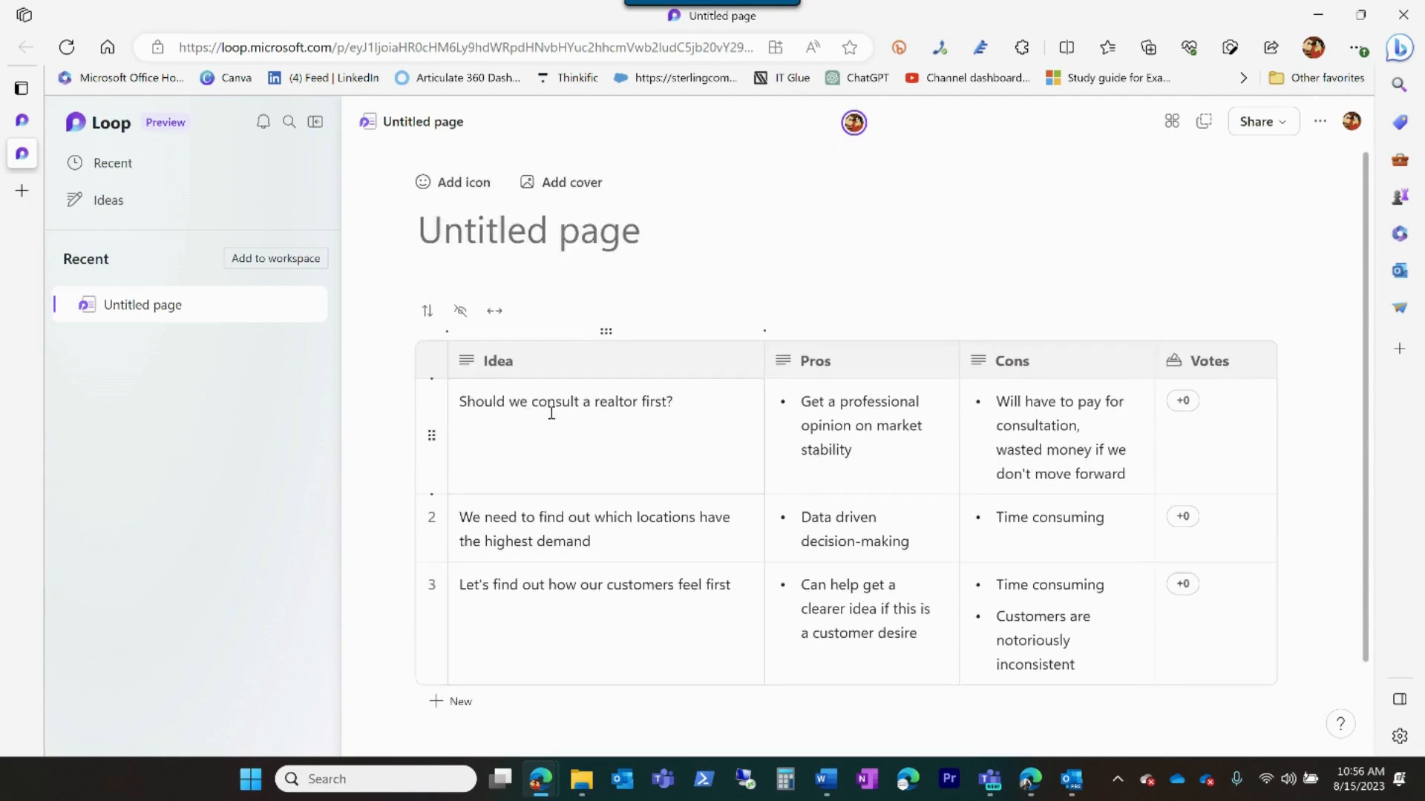
pyautogui.click(558, 407)
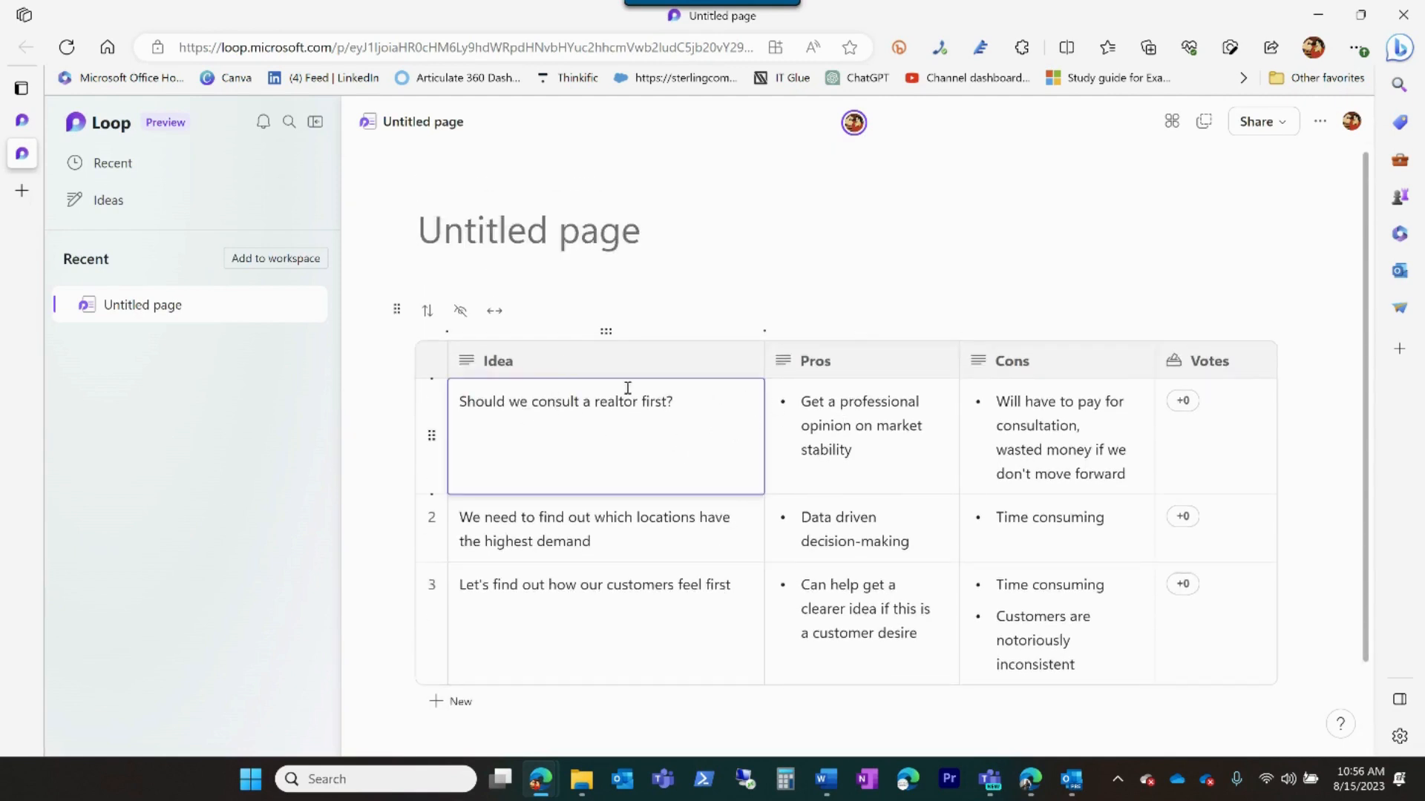
pyautogui.click(572, 401)
pyautogui.click(685, 407)
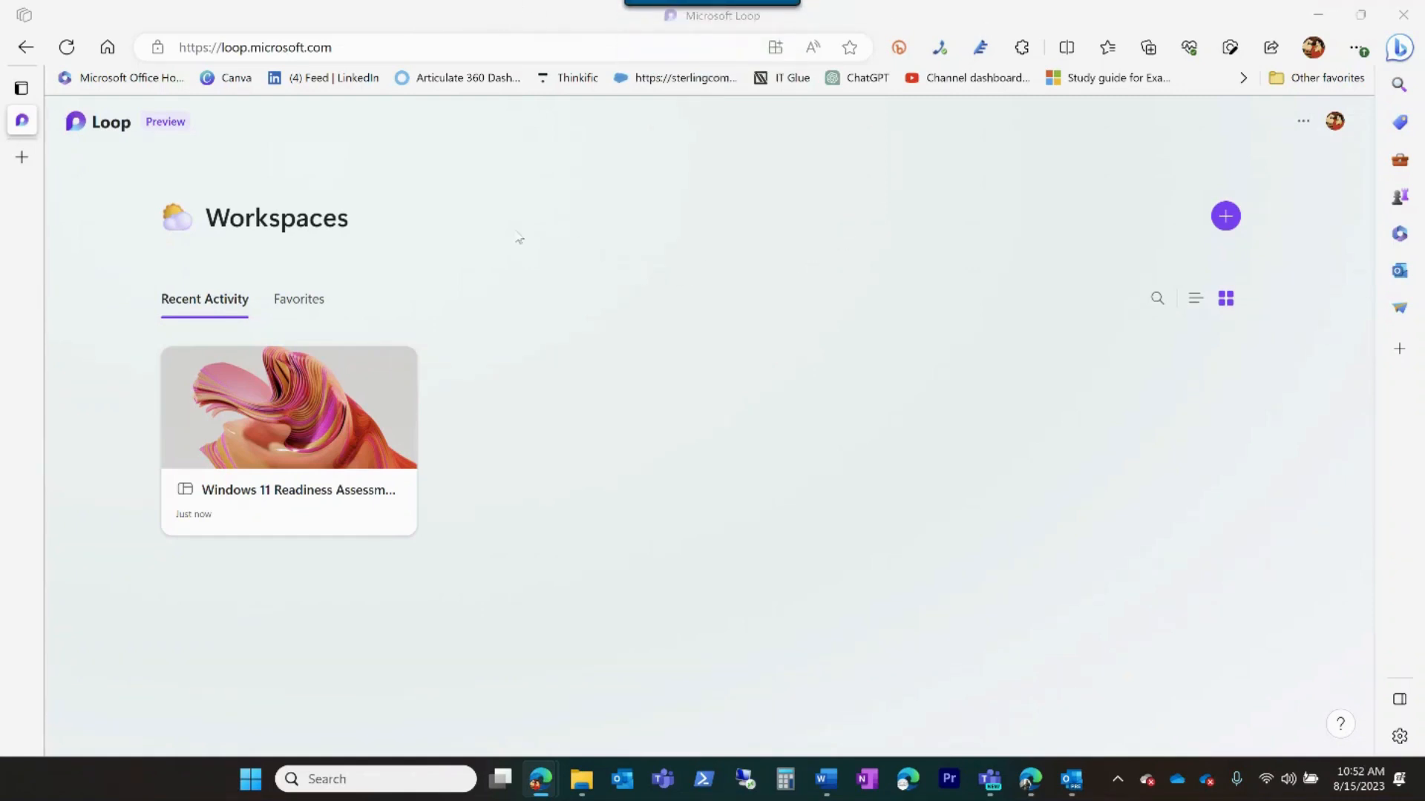
# Step: Open the Windows 11 Readiness workspace from the recent workspaces
pyautogui.click(294, 411)
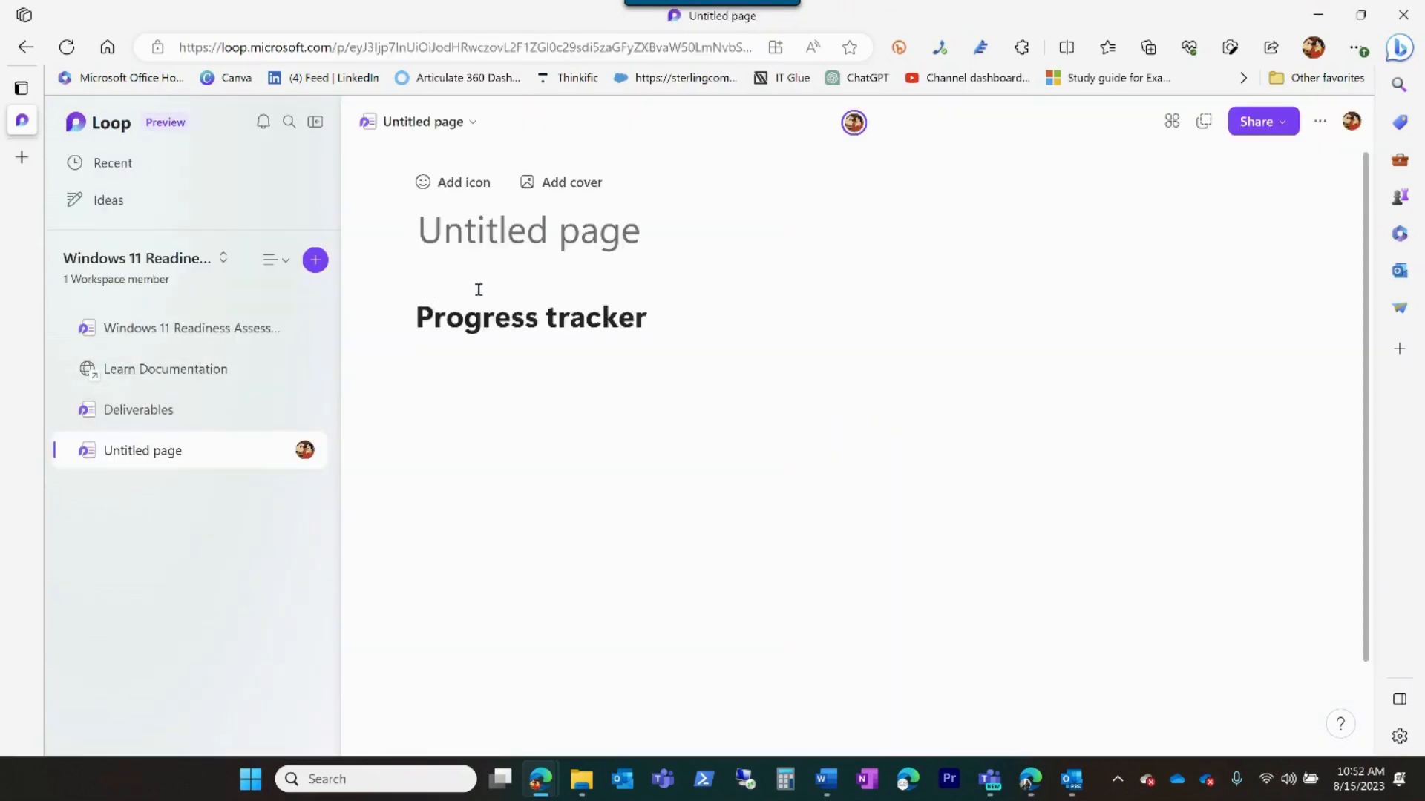